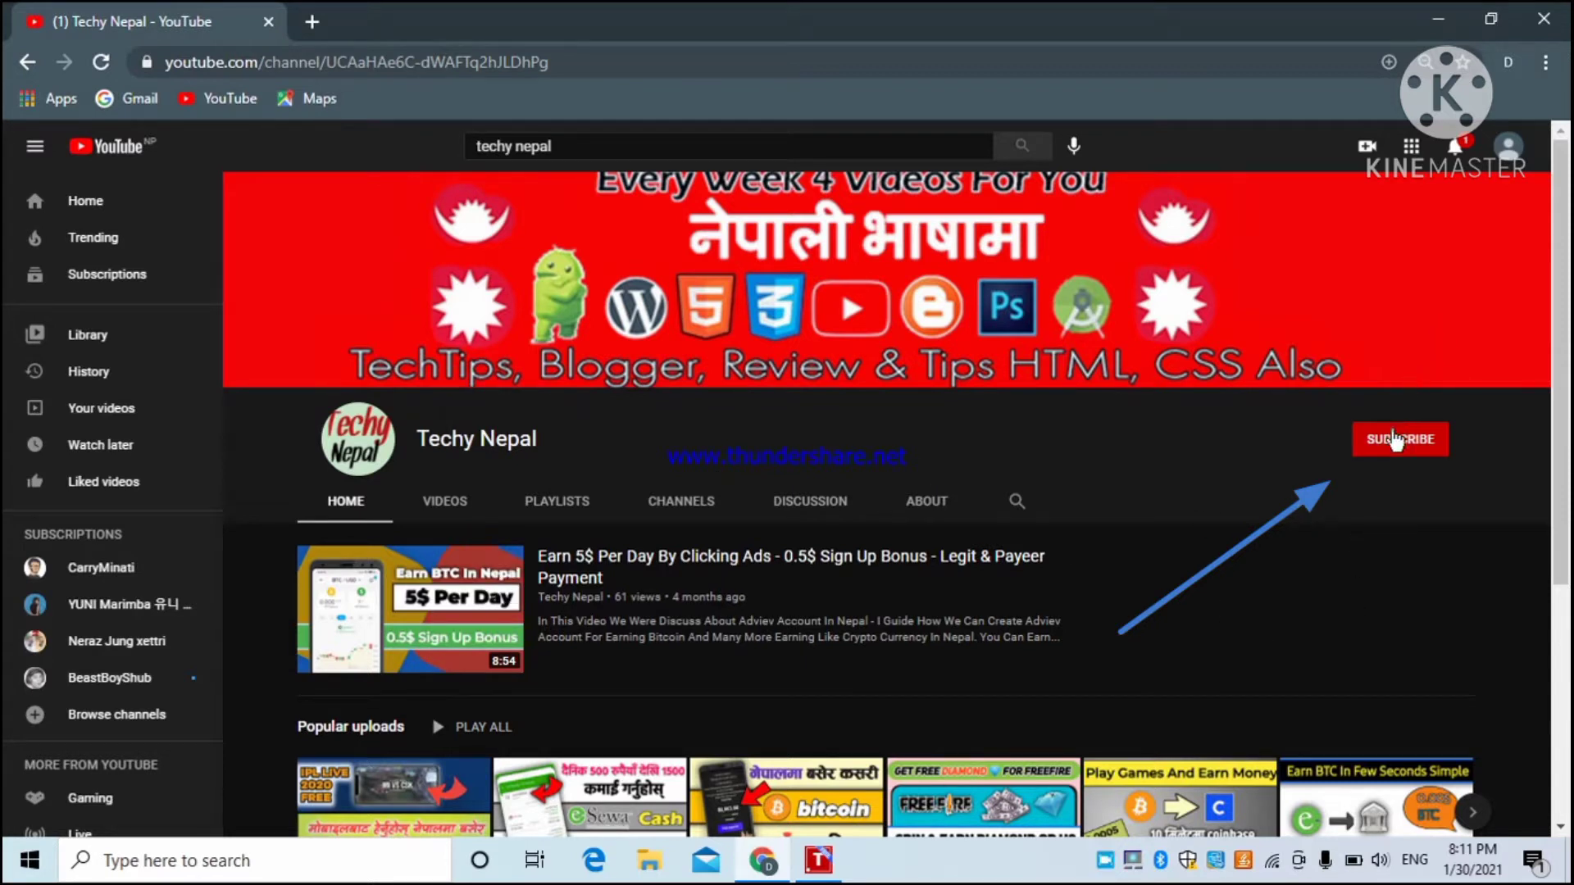
- Subscribe to Techy Nepal and set its notification bell to All
left_click(1403, 439)
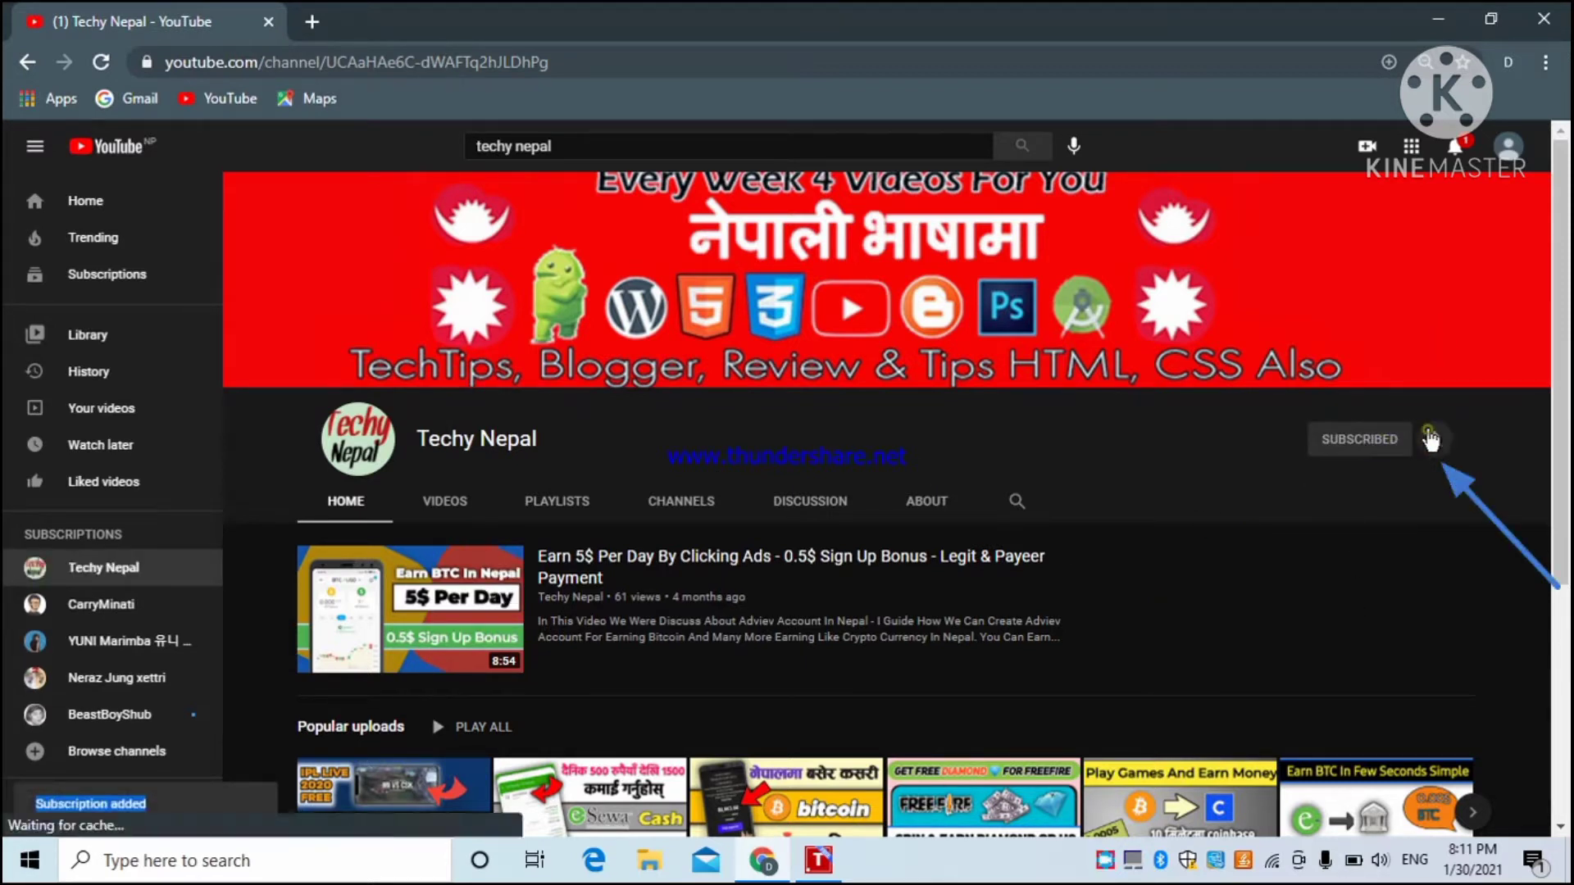
left_click(1432, 439)
left_click(1368, 480)
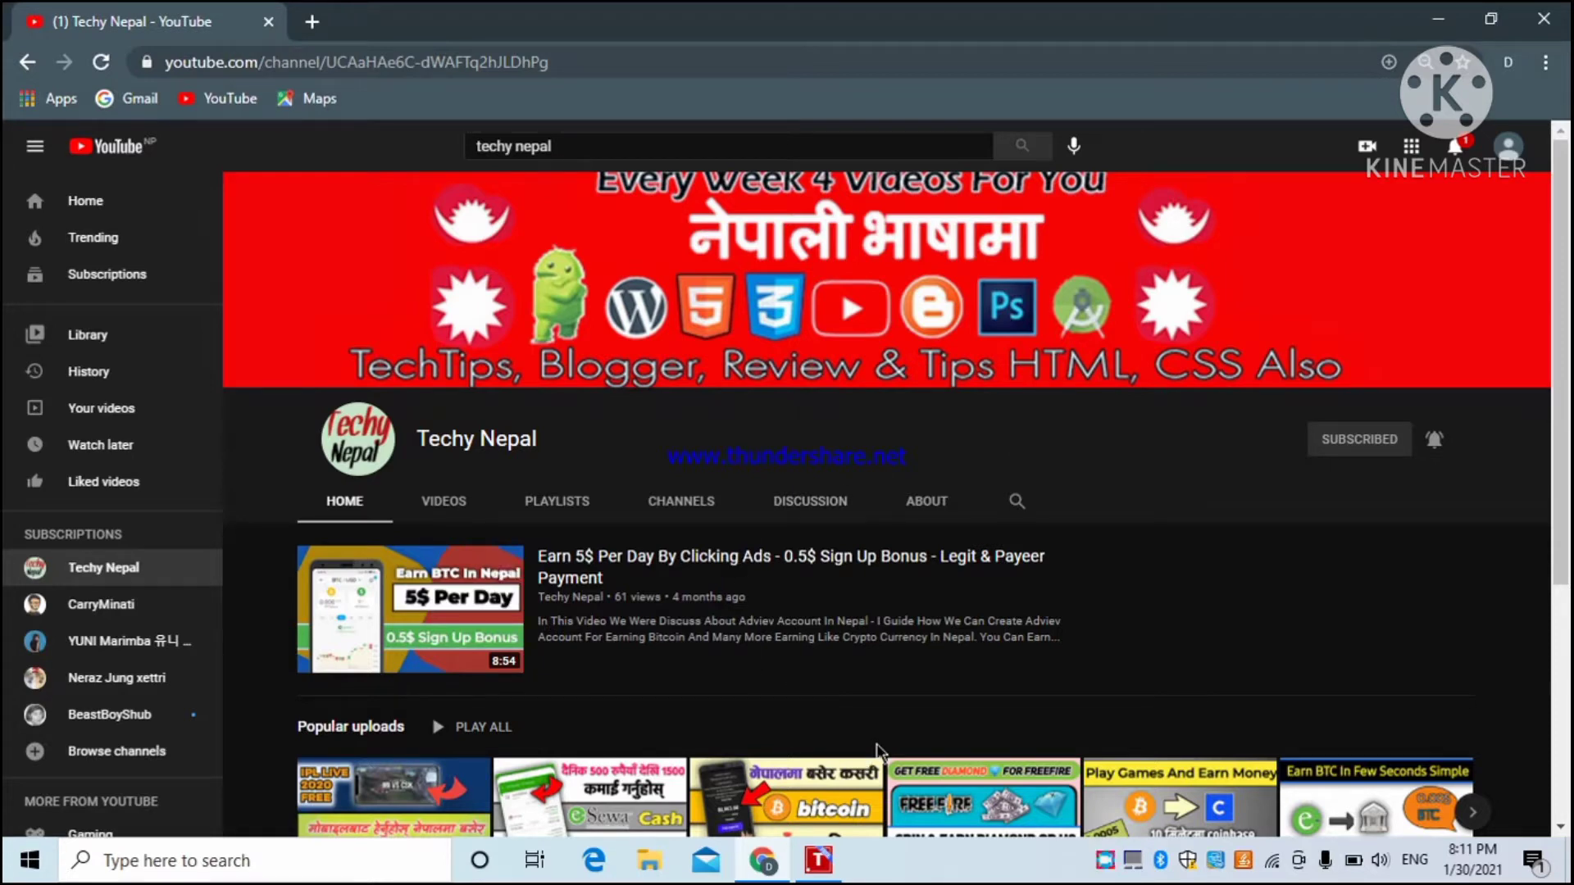
- Switch TextMaker input to Hindi (Google Input Tools) and insert the suggestion हामी
left_click(819, 862)
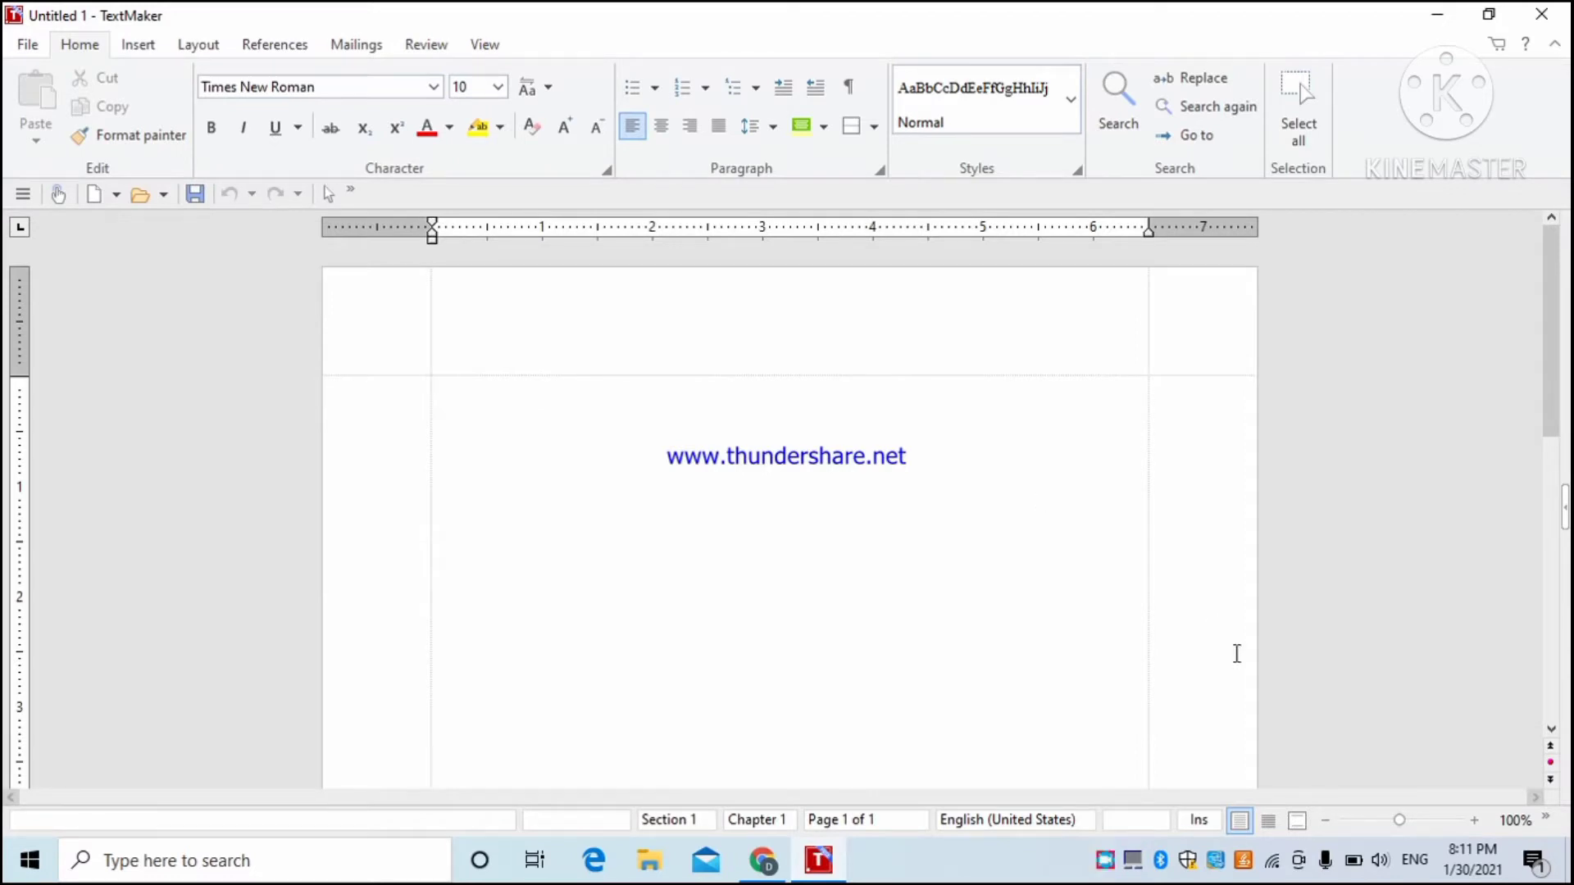
left_click(1427, 865)
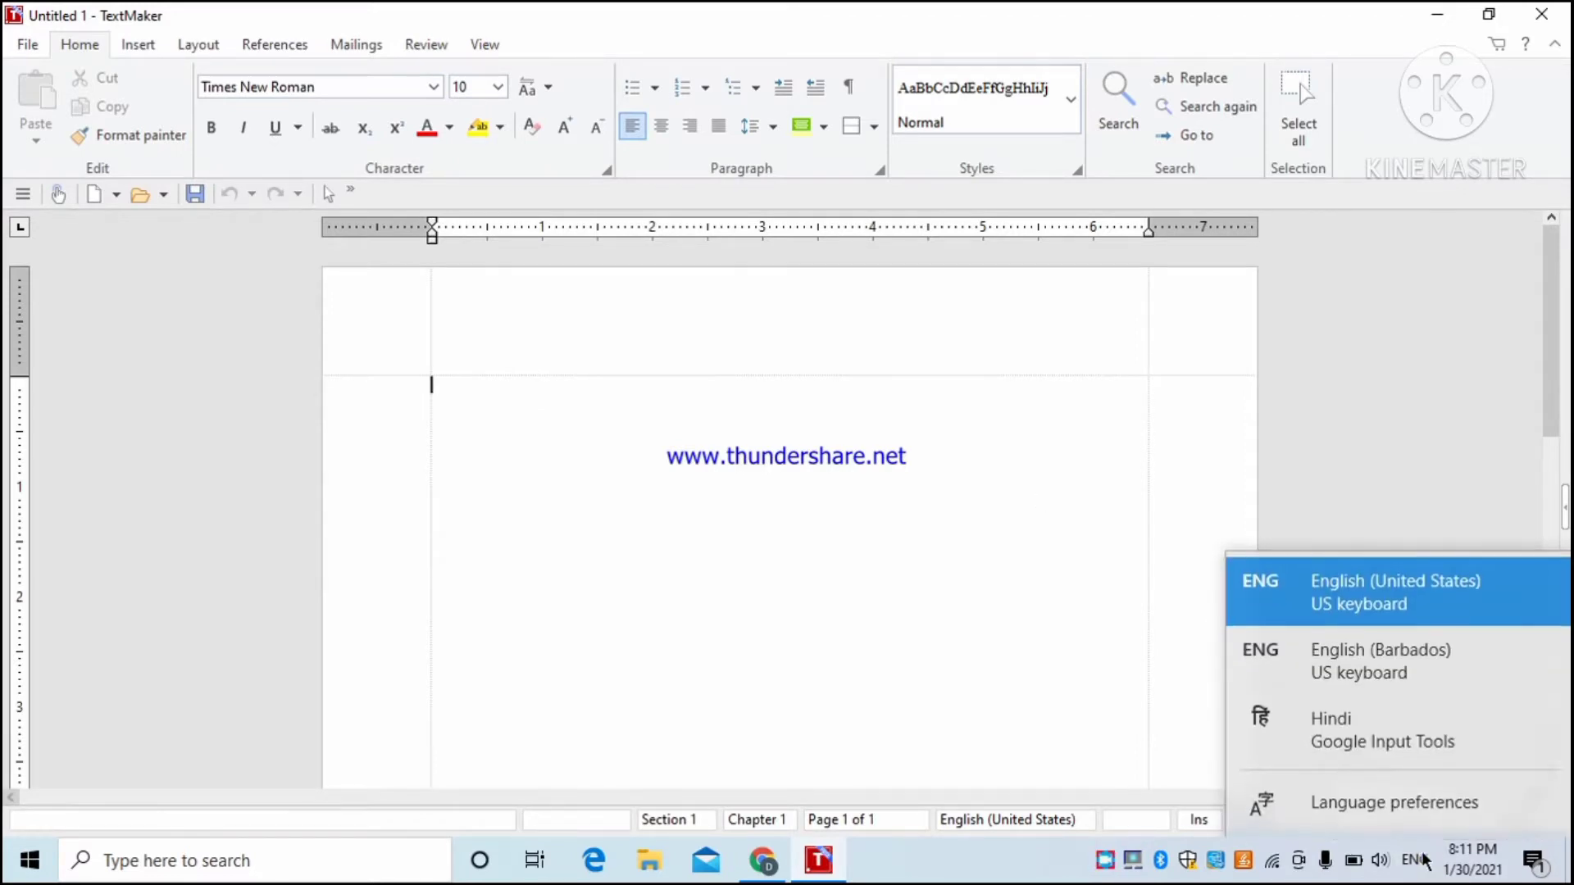
left_click(1334, 735)
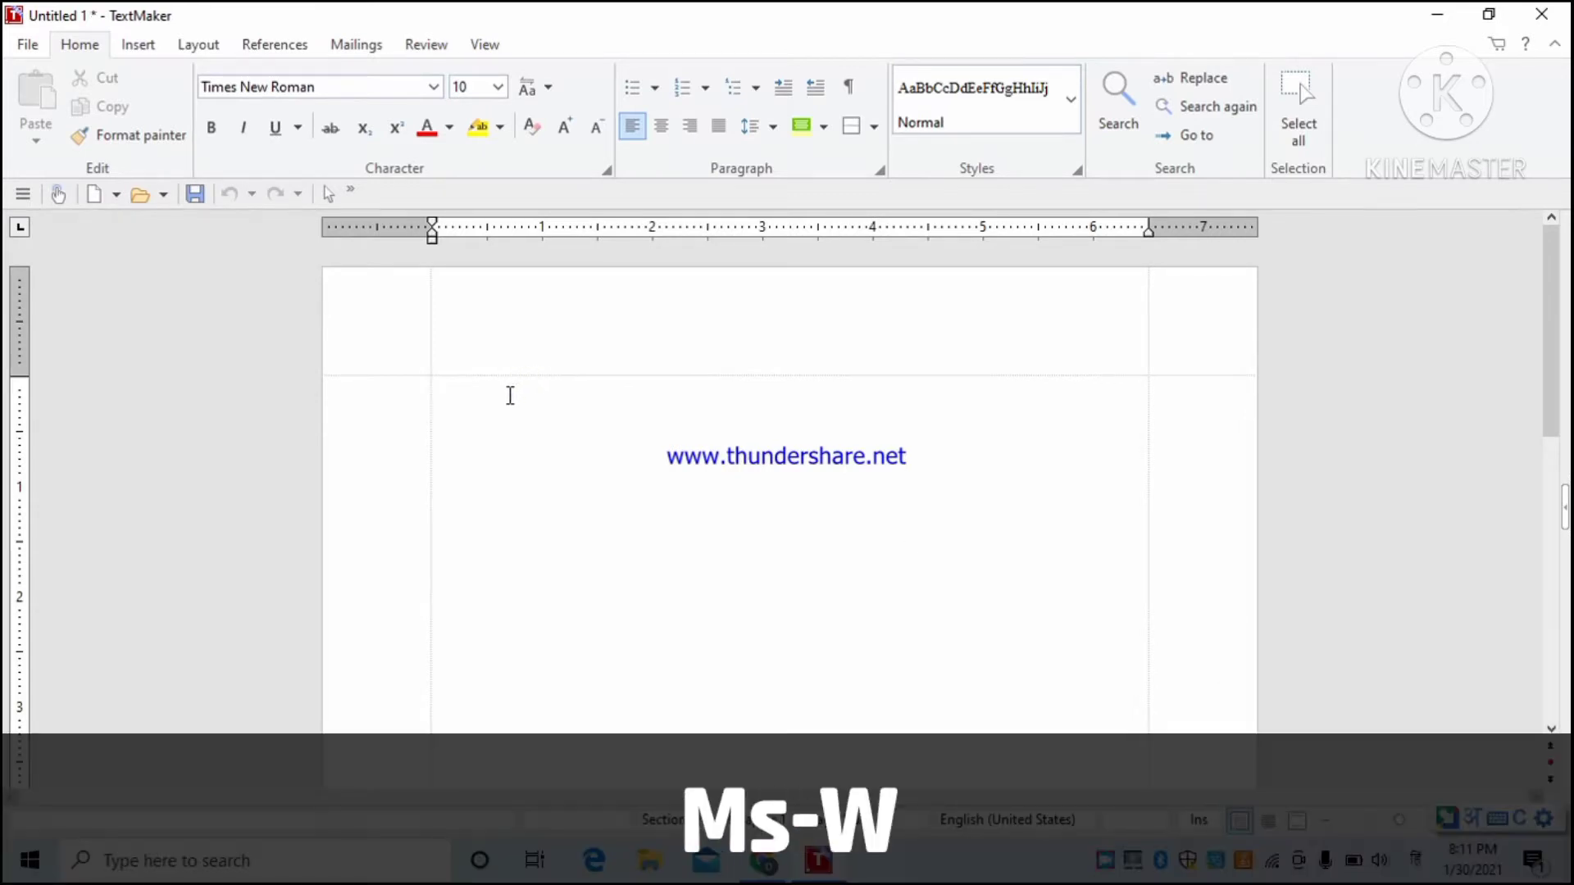
type("hami")
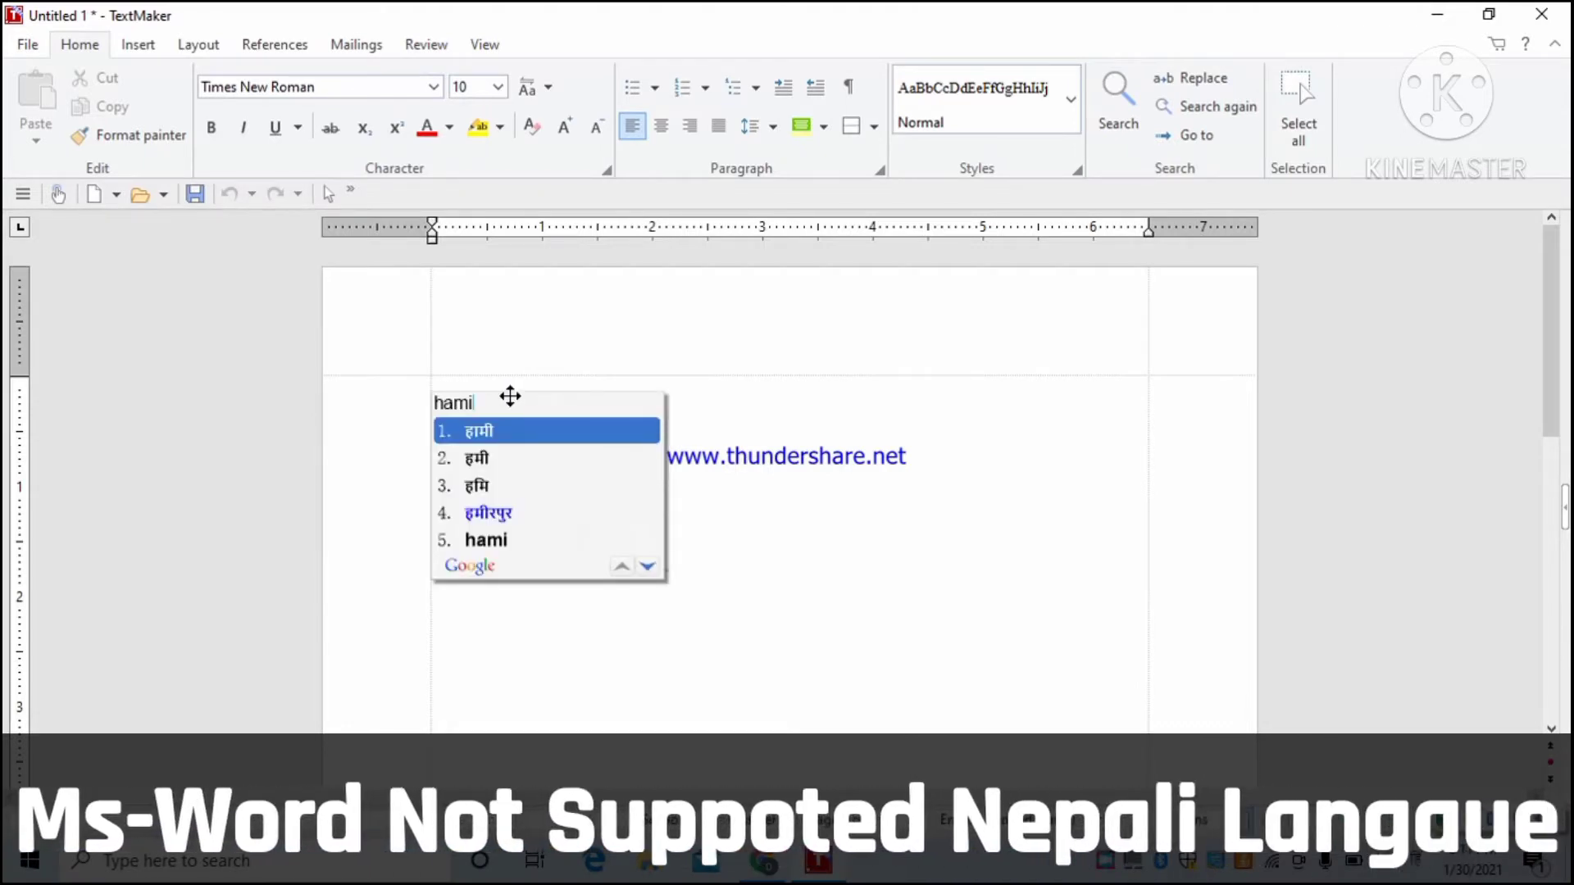
left_click(487, 434)
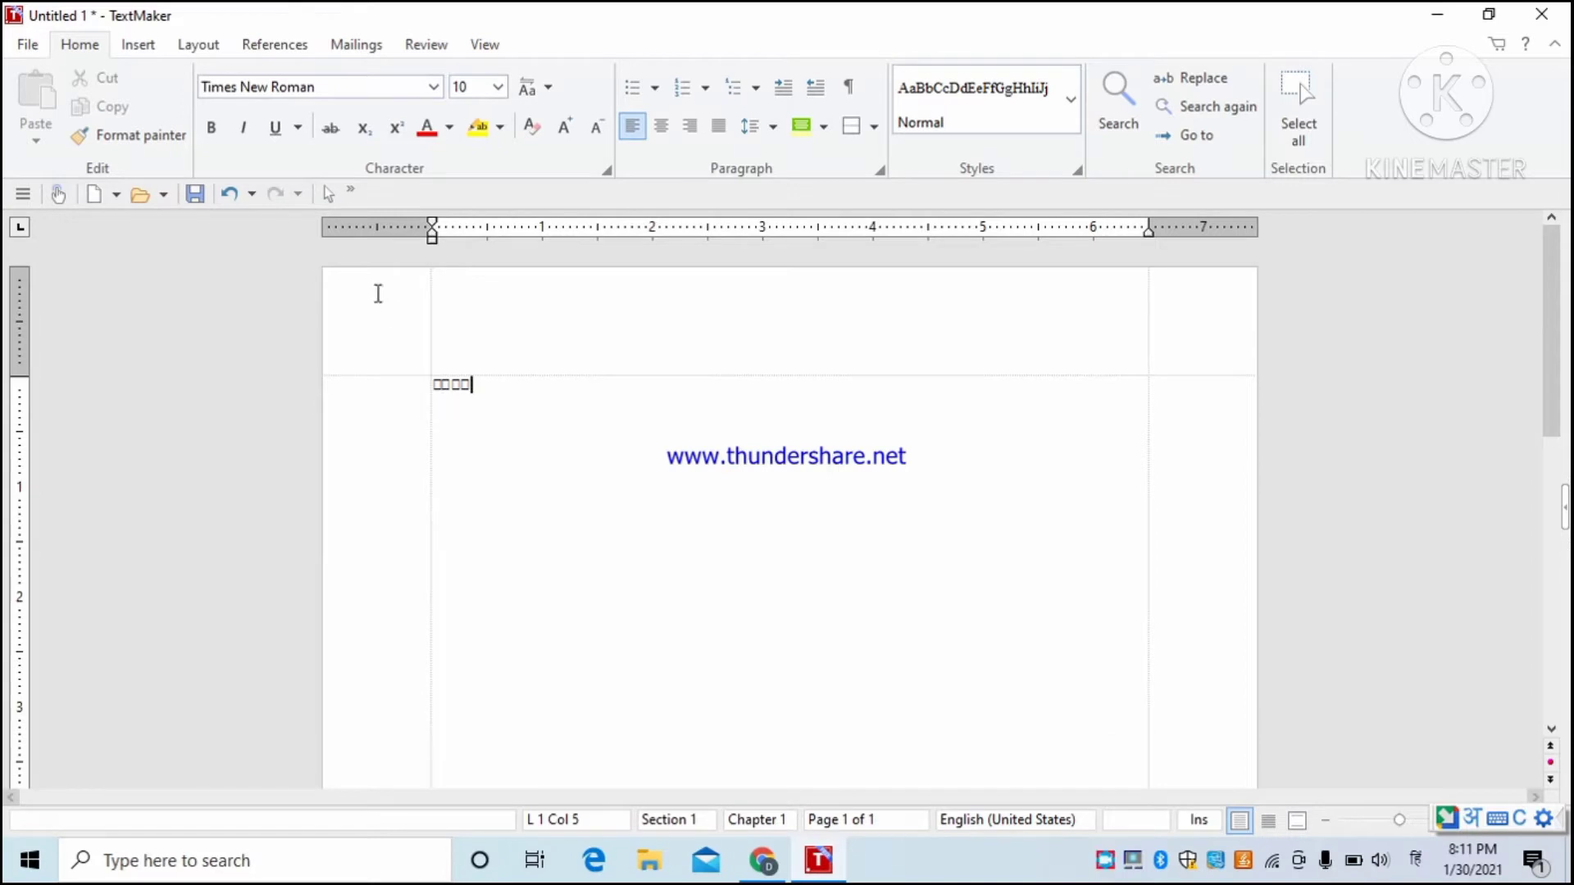
- Try applying the CV Ganesh font, then undo with Backspace
left_click(312, 87)
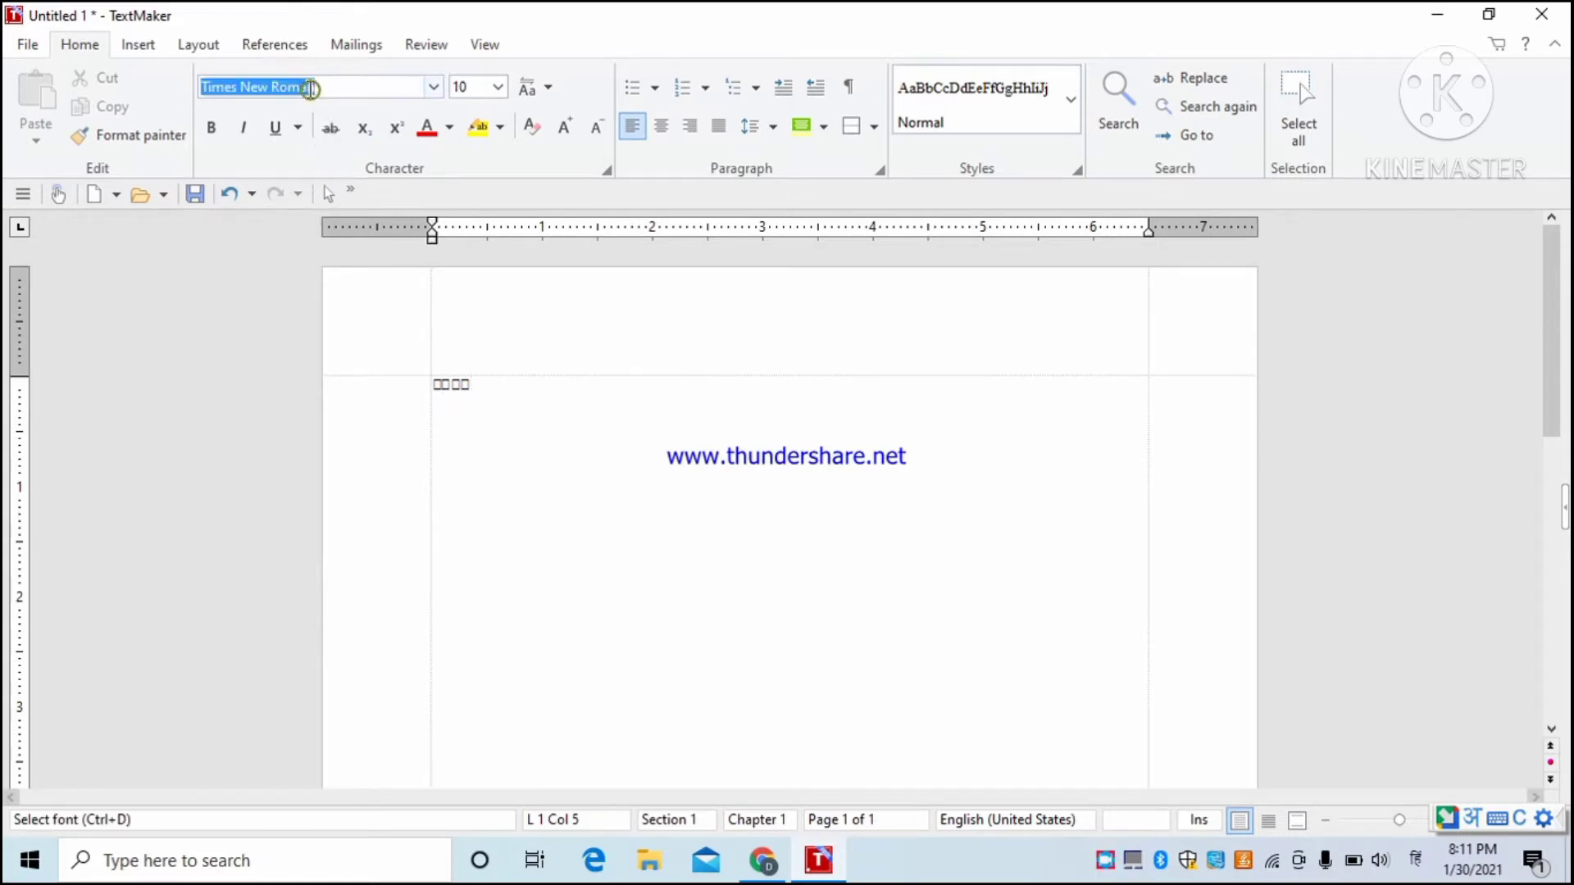
type("cv")
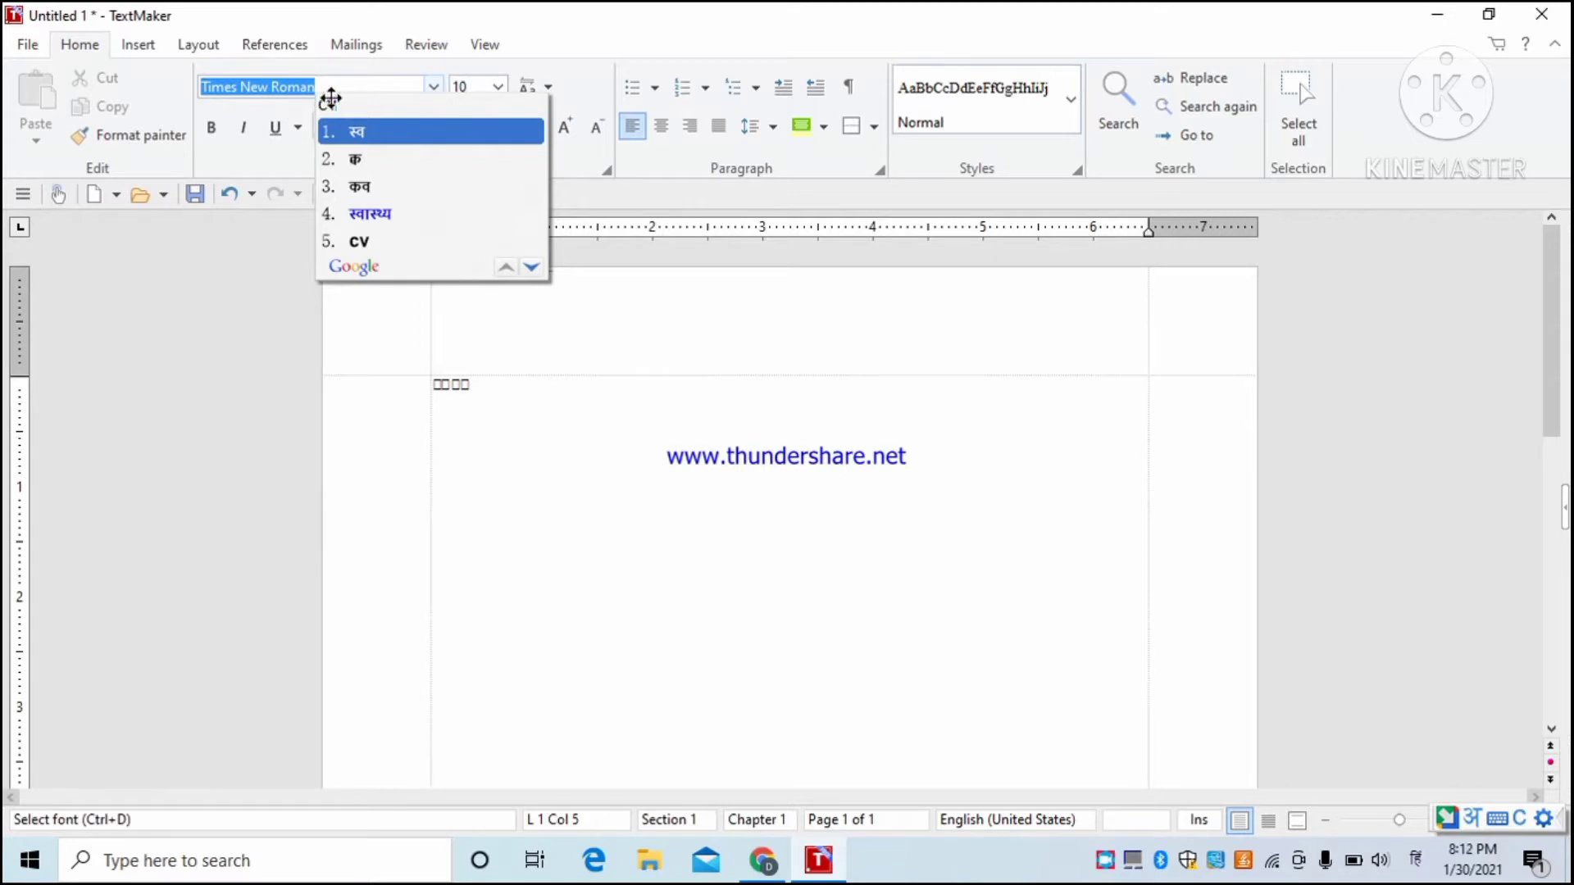
left_click(359, 242)
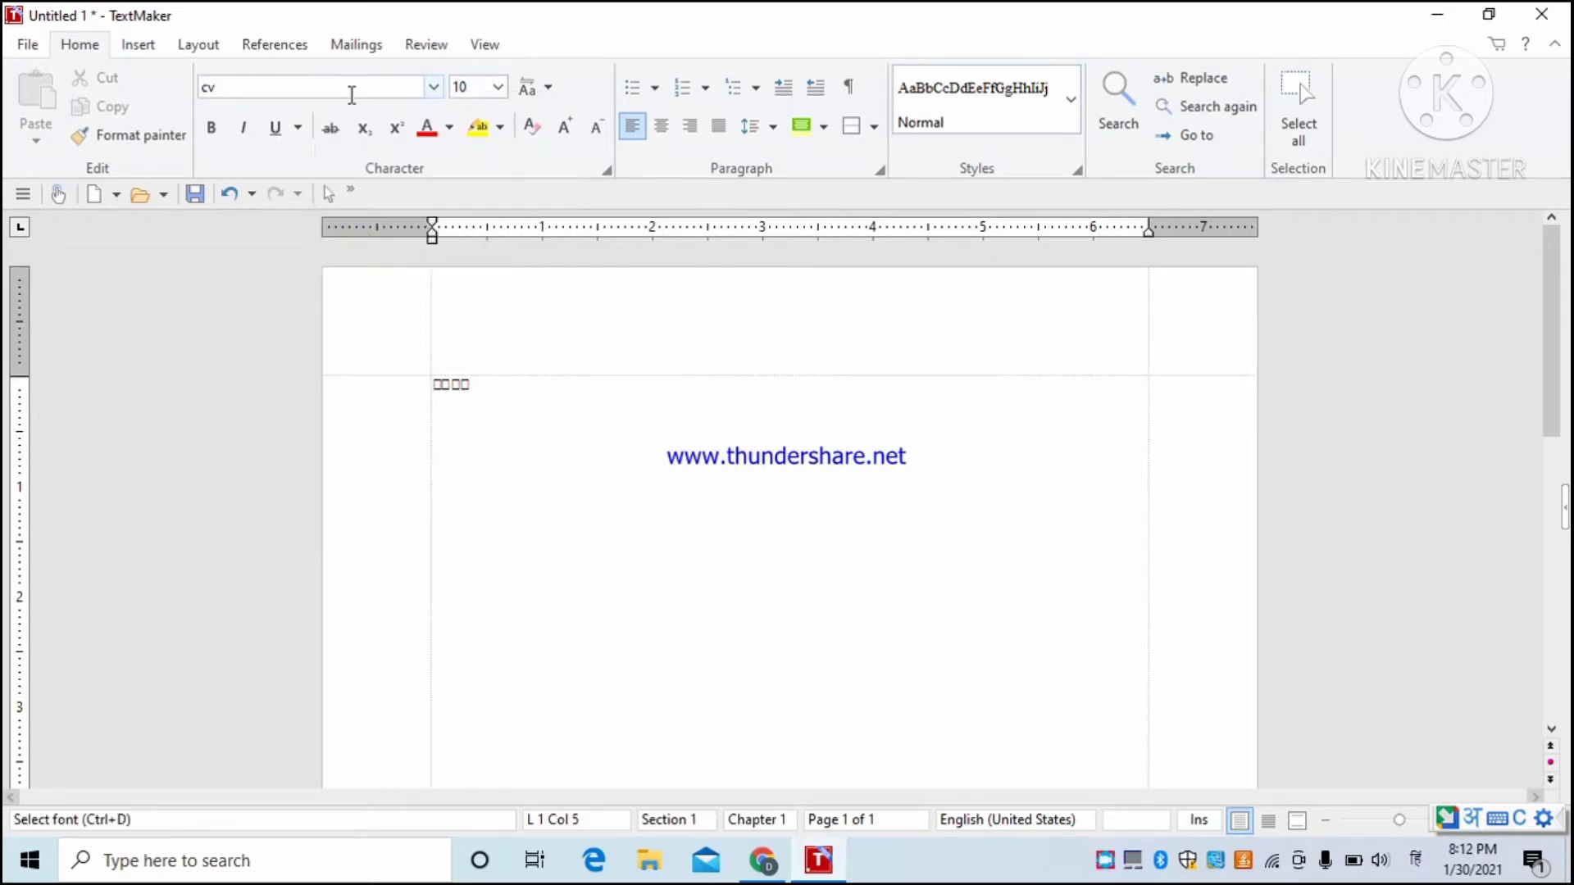
left_click(436, 87)
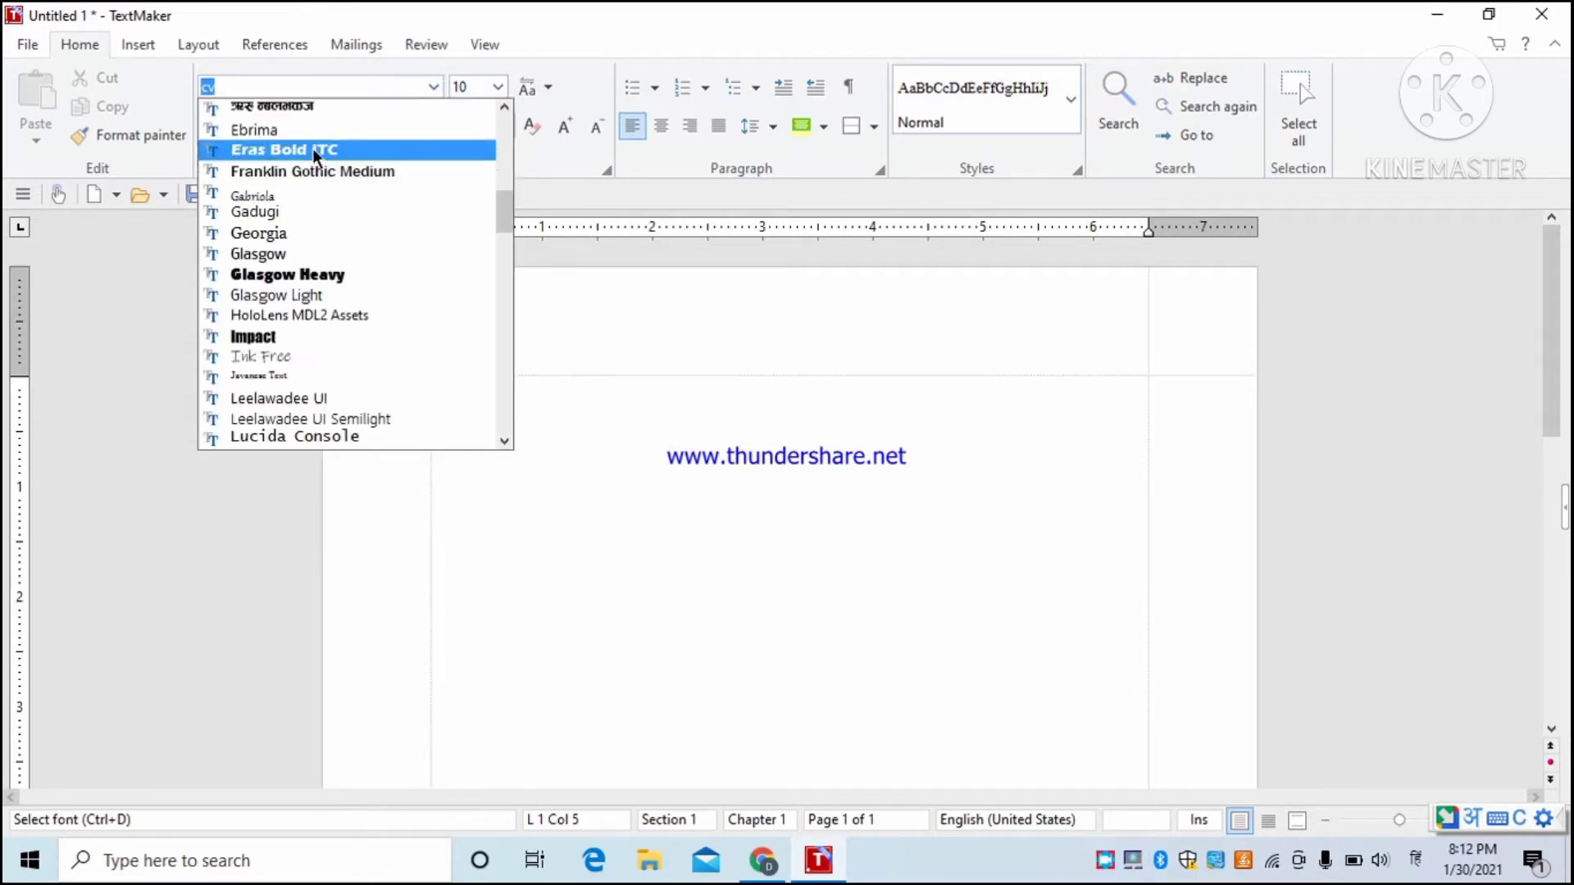
left_click(328, 106)
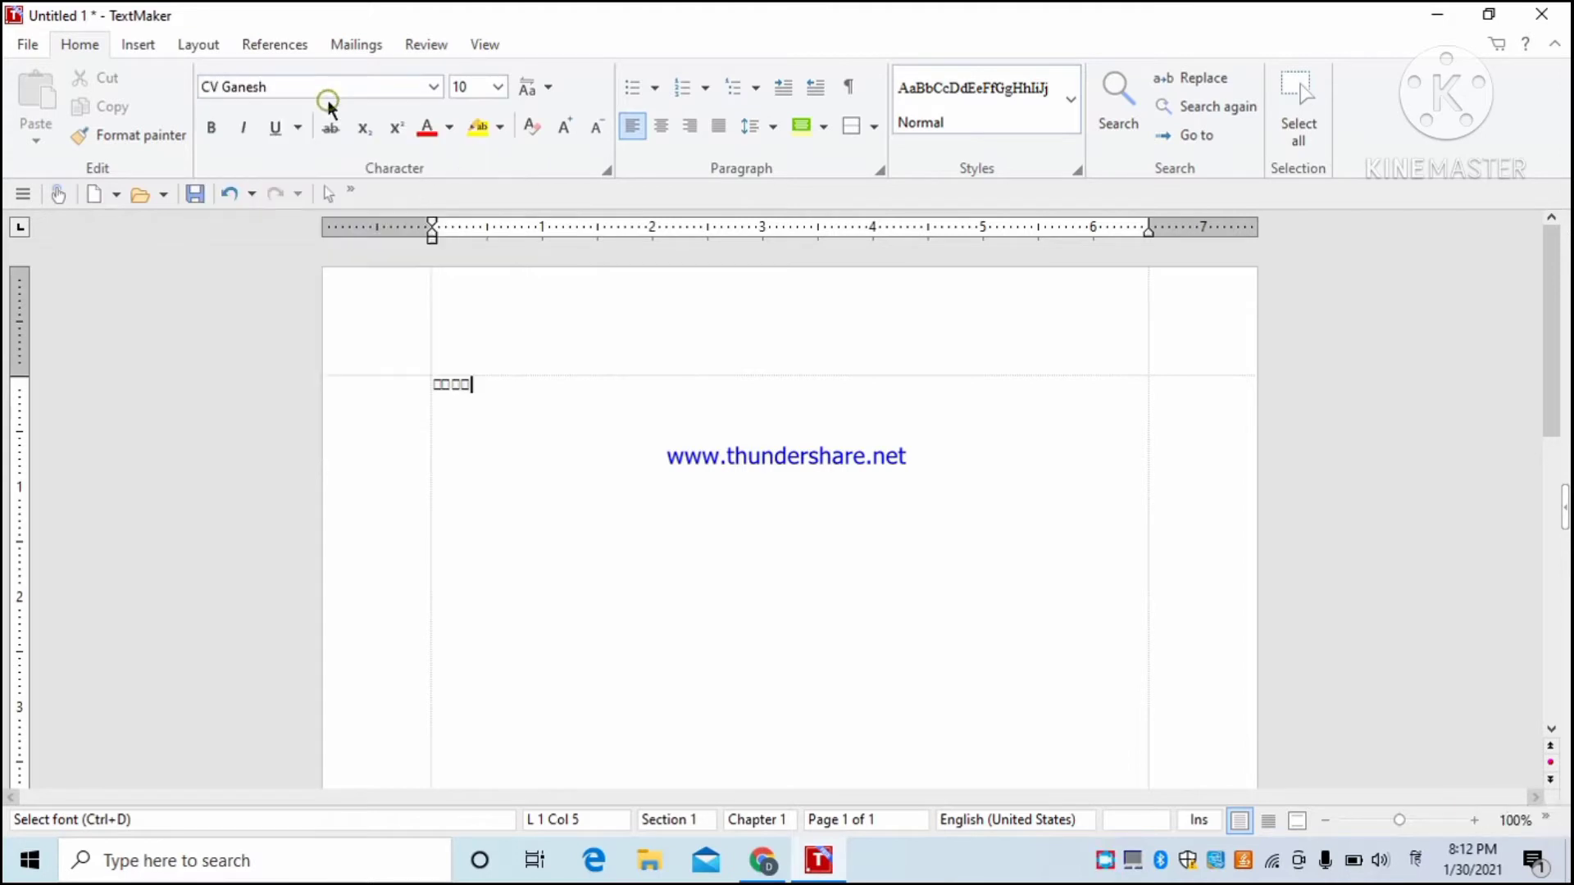
key("BackSpace")
key("BackSpace")
key("BackSpace")
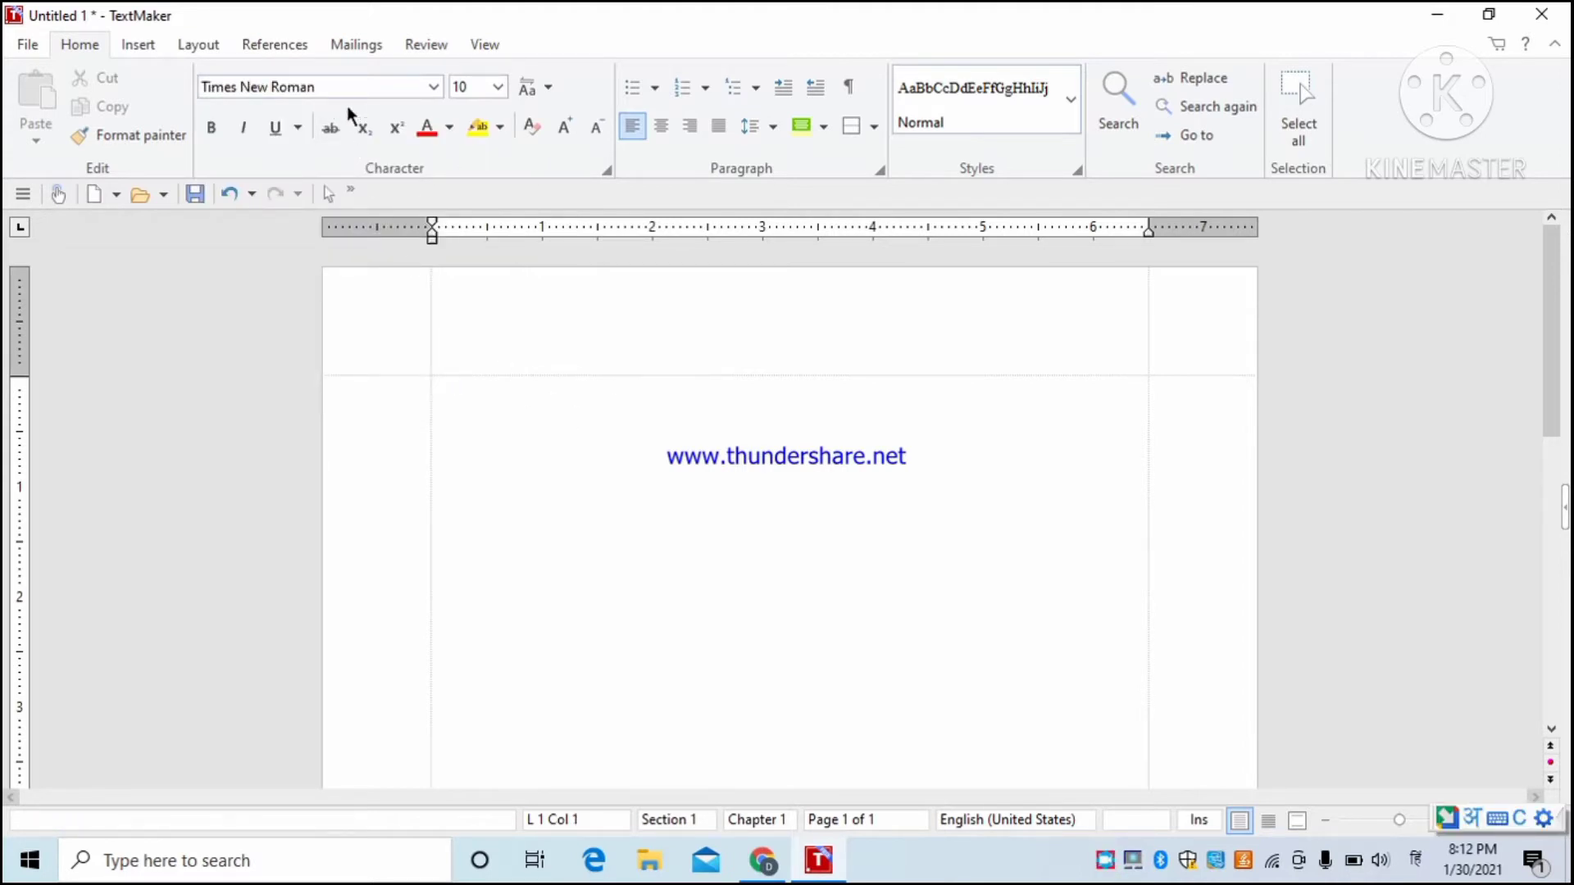
- Reapply CV Ganesh, insert हामी again, then select and delete it
left_click(343, 87)
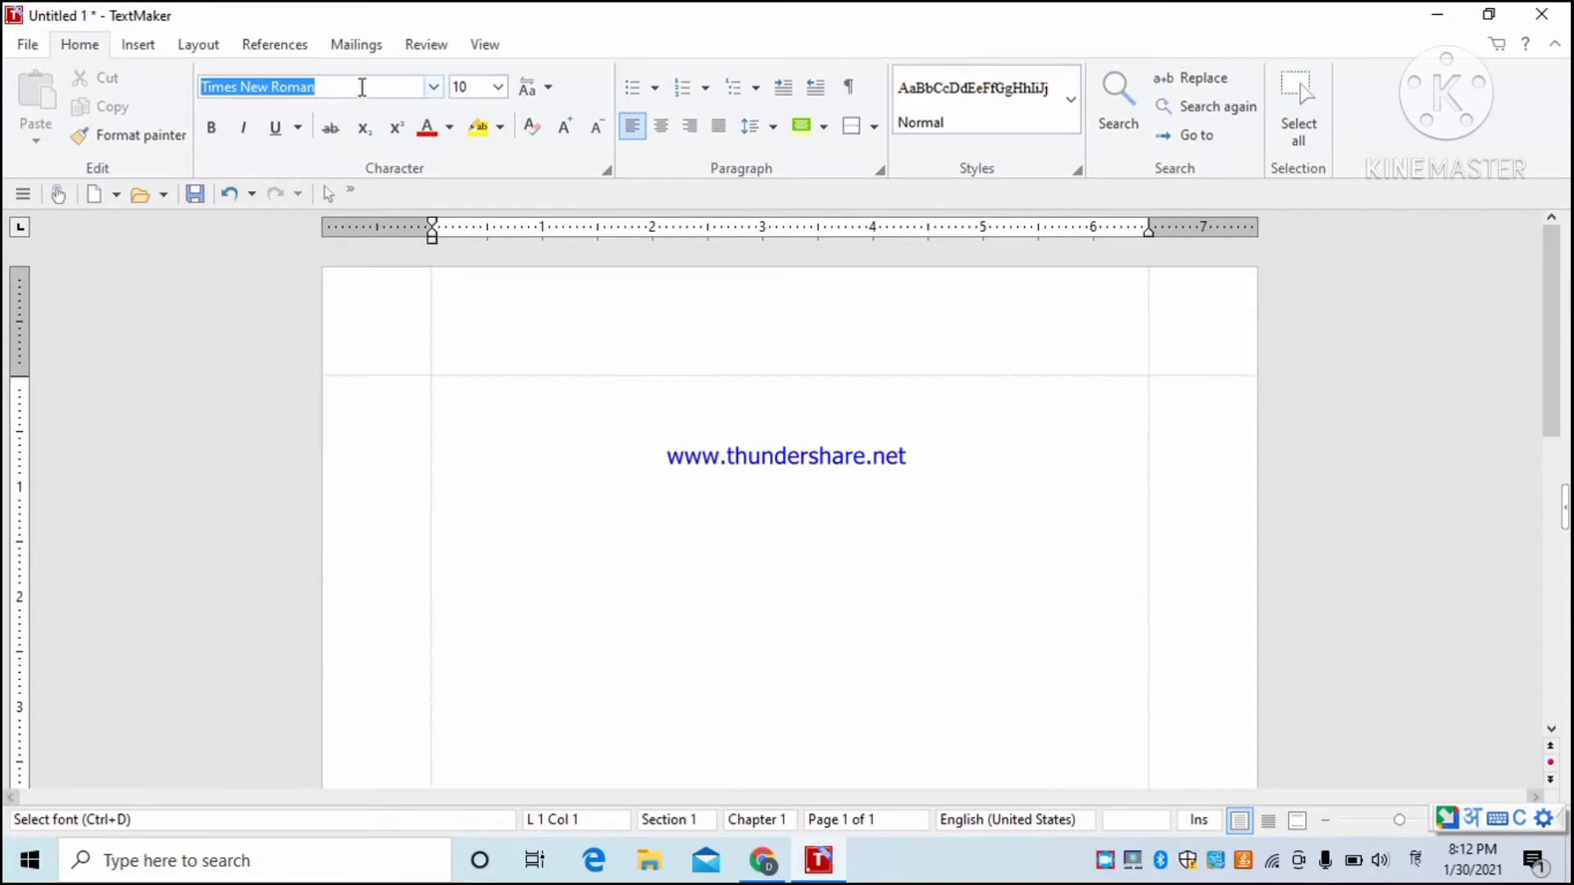
left_click(431, 92)
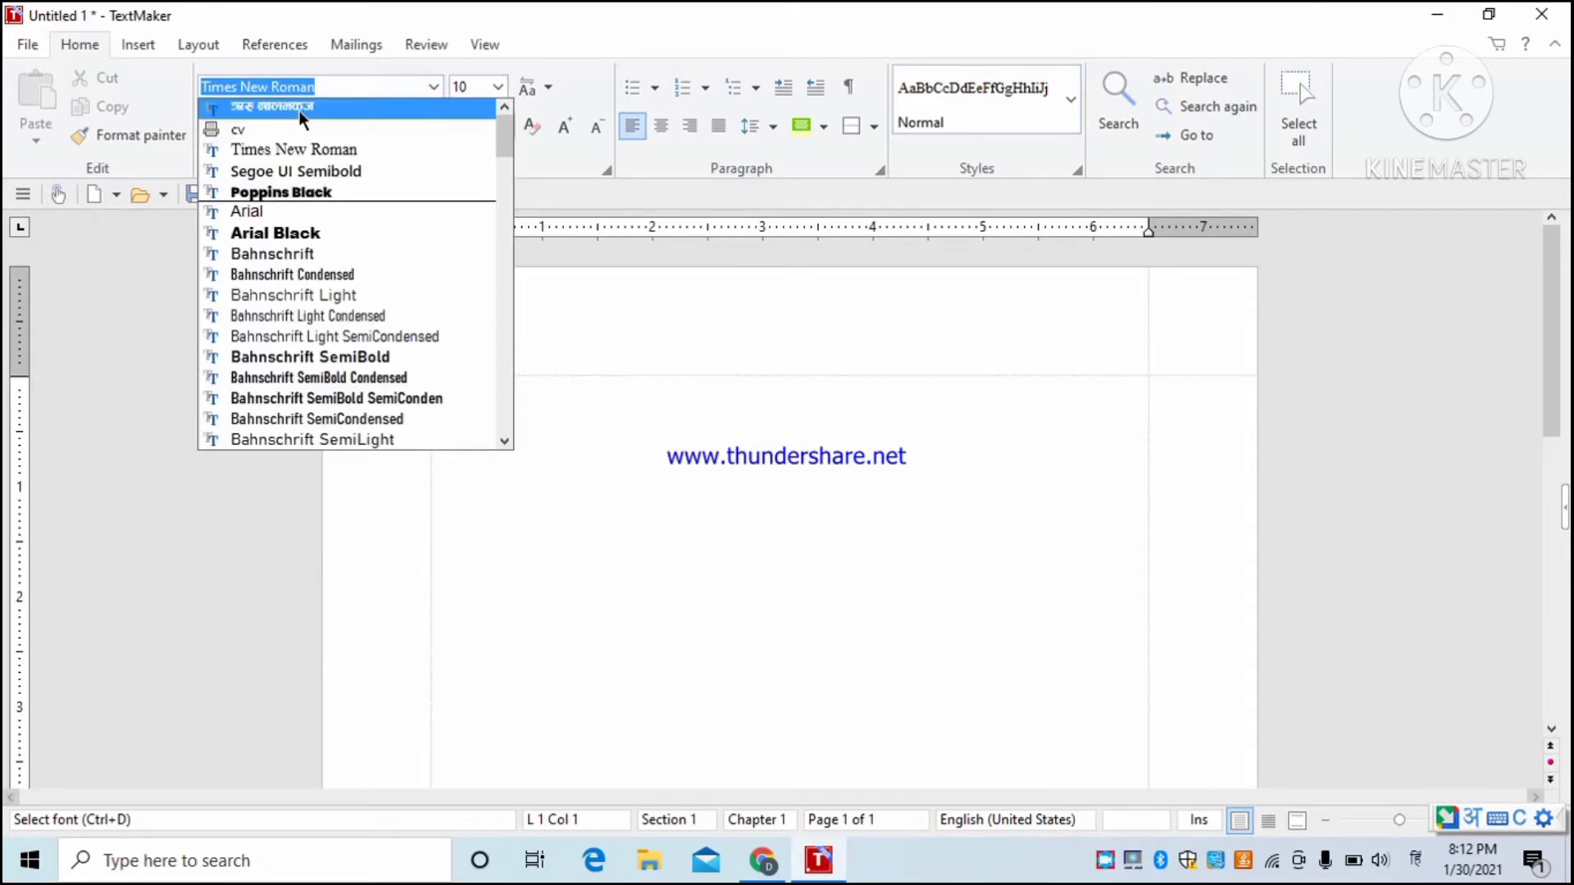
left_click(299, 114)
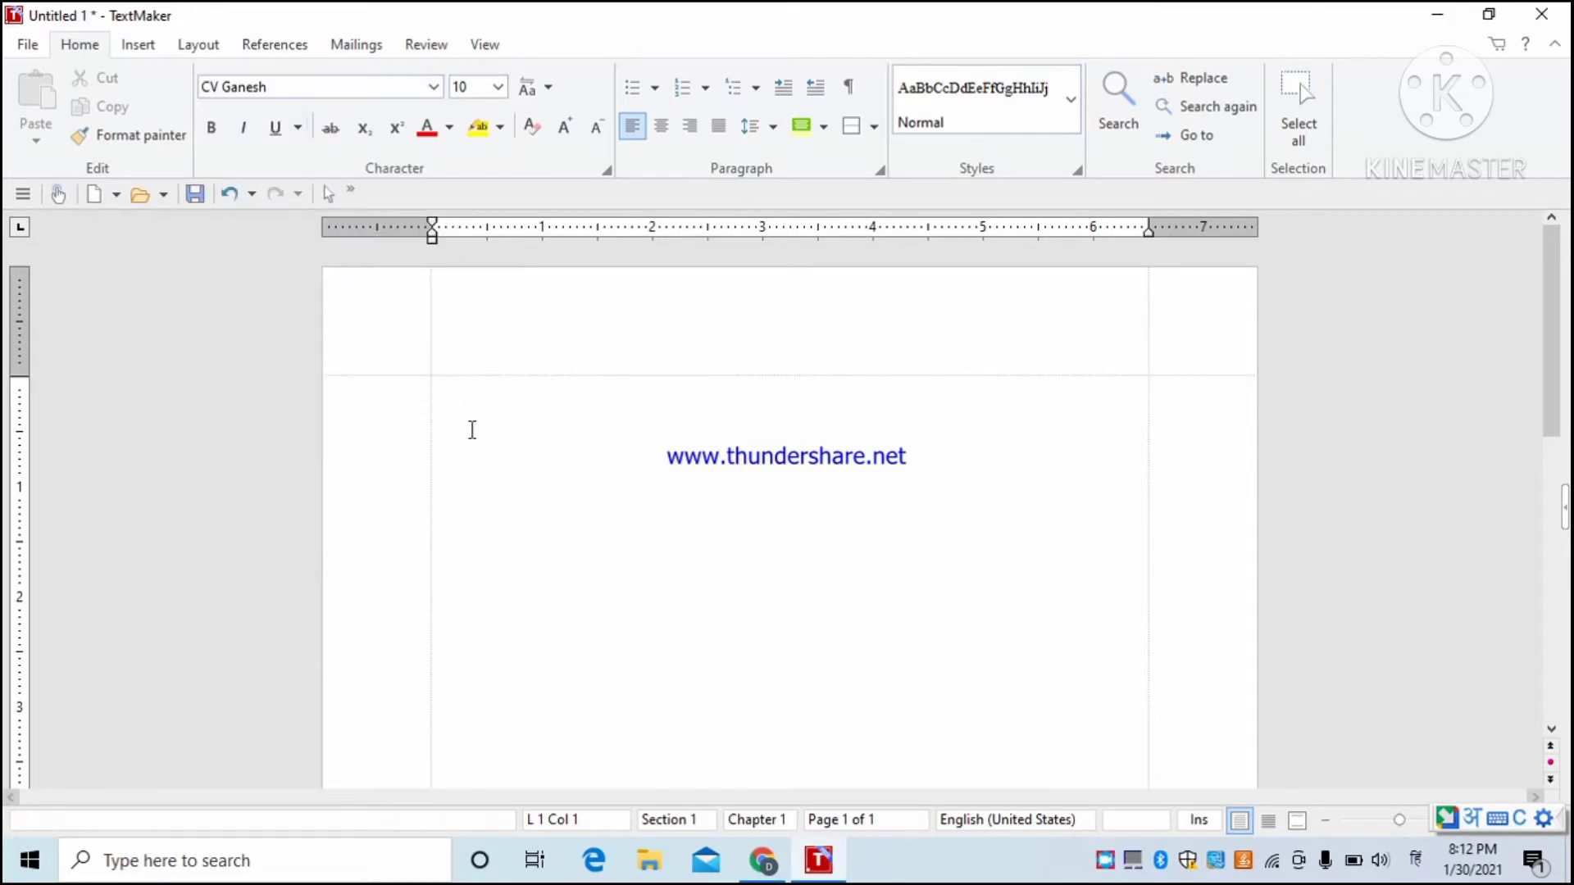
type("hami")
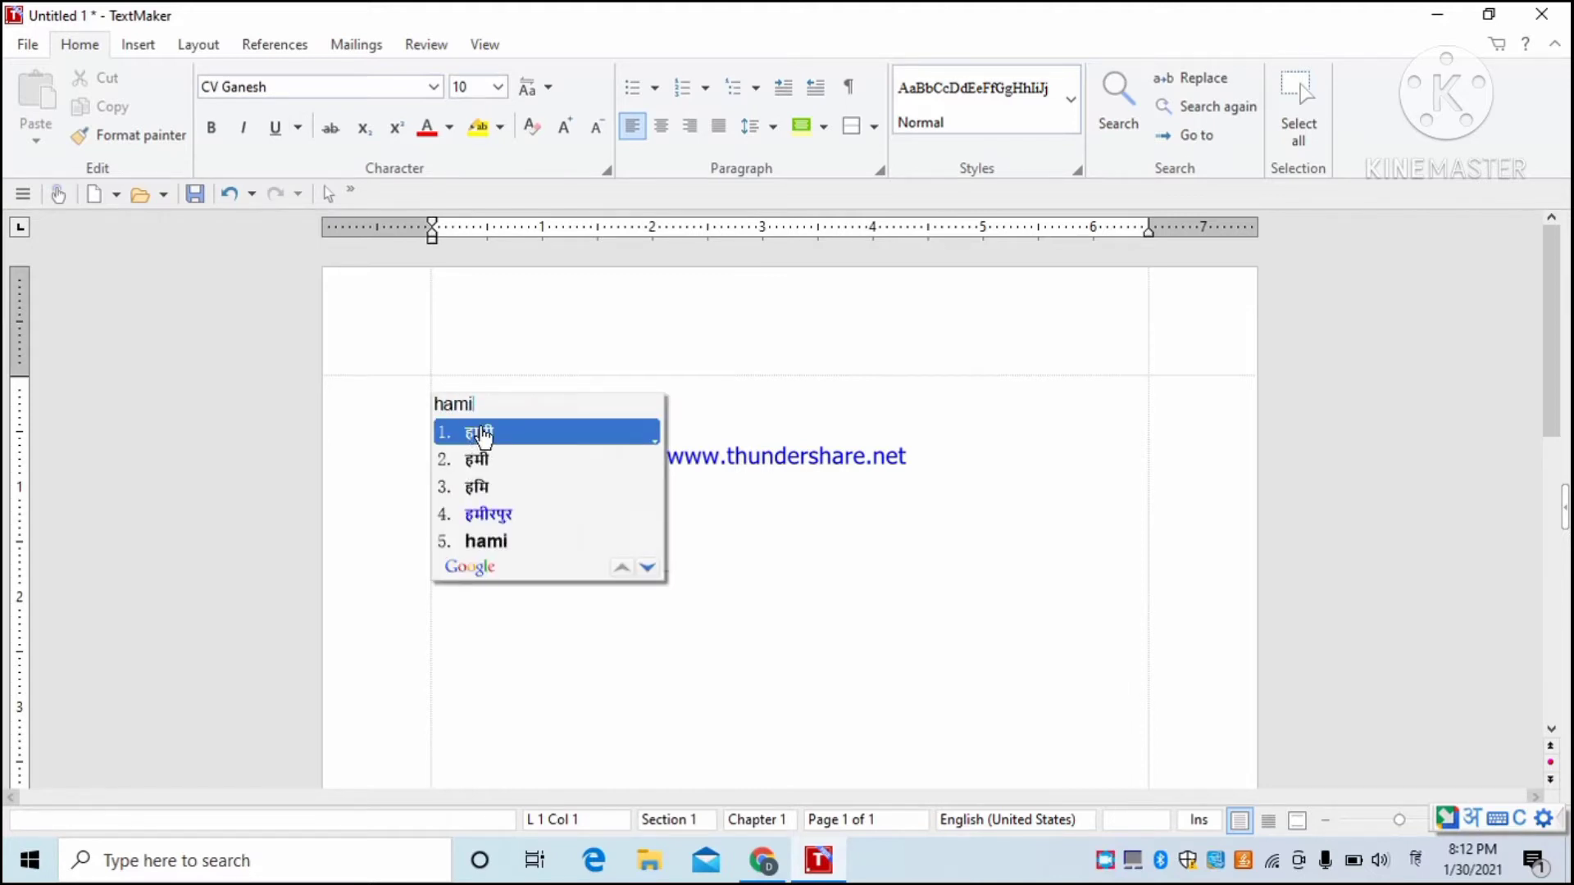
left_click(480, 434)
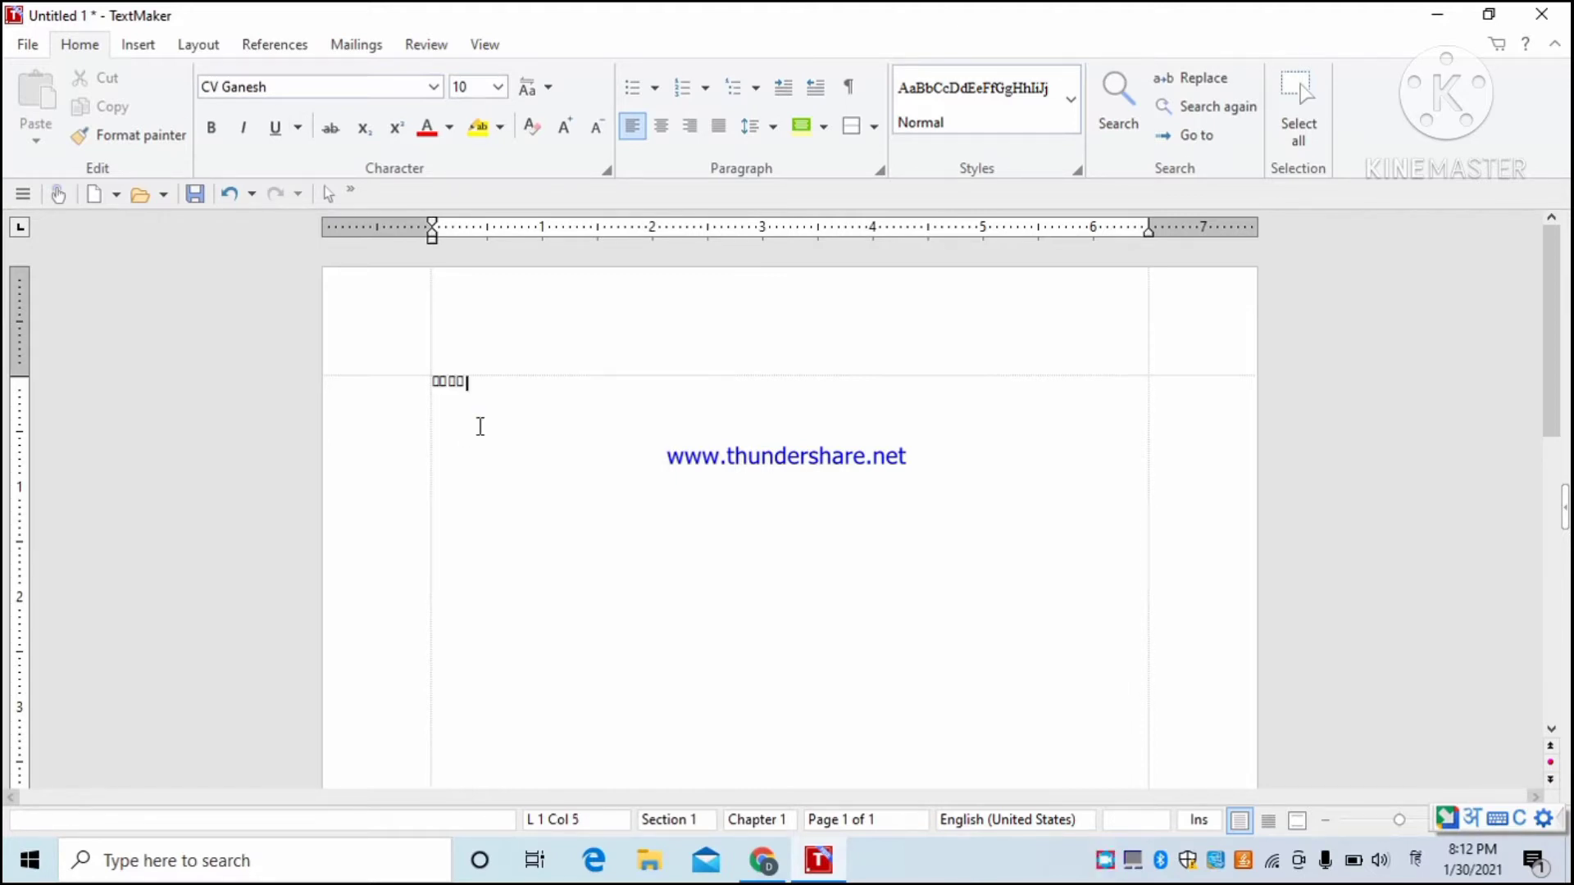
key("shift+Home")
key("BackSpace")
- Enter हामी in the address bar of a new Chrome tab
left_click(763, 860)
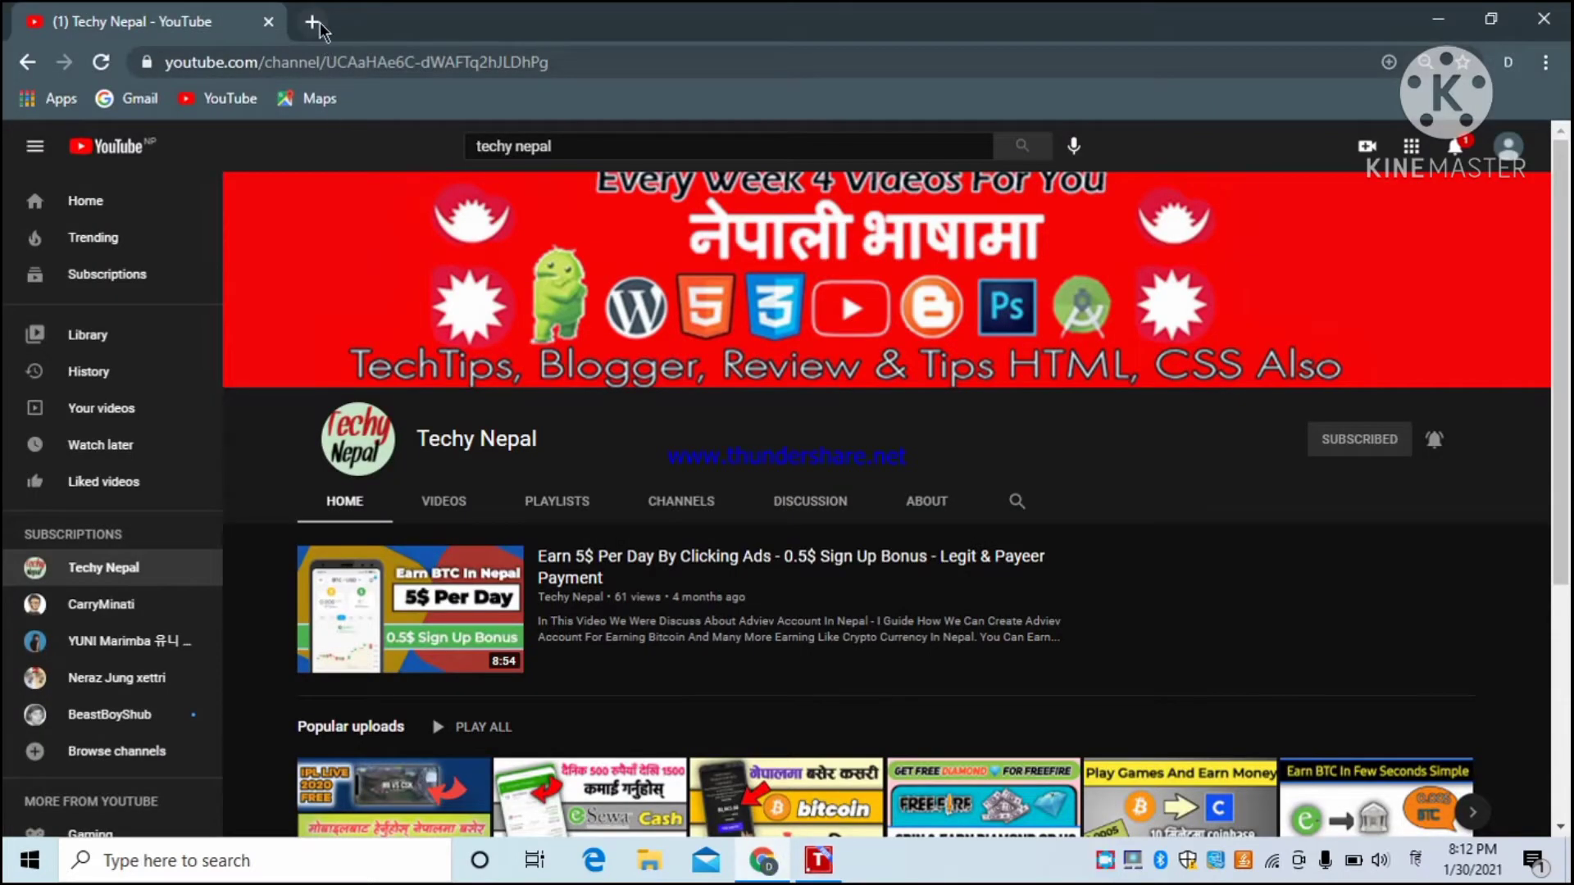
left_click(311, 21)
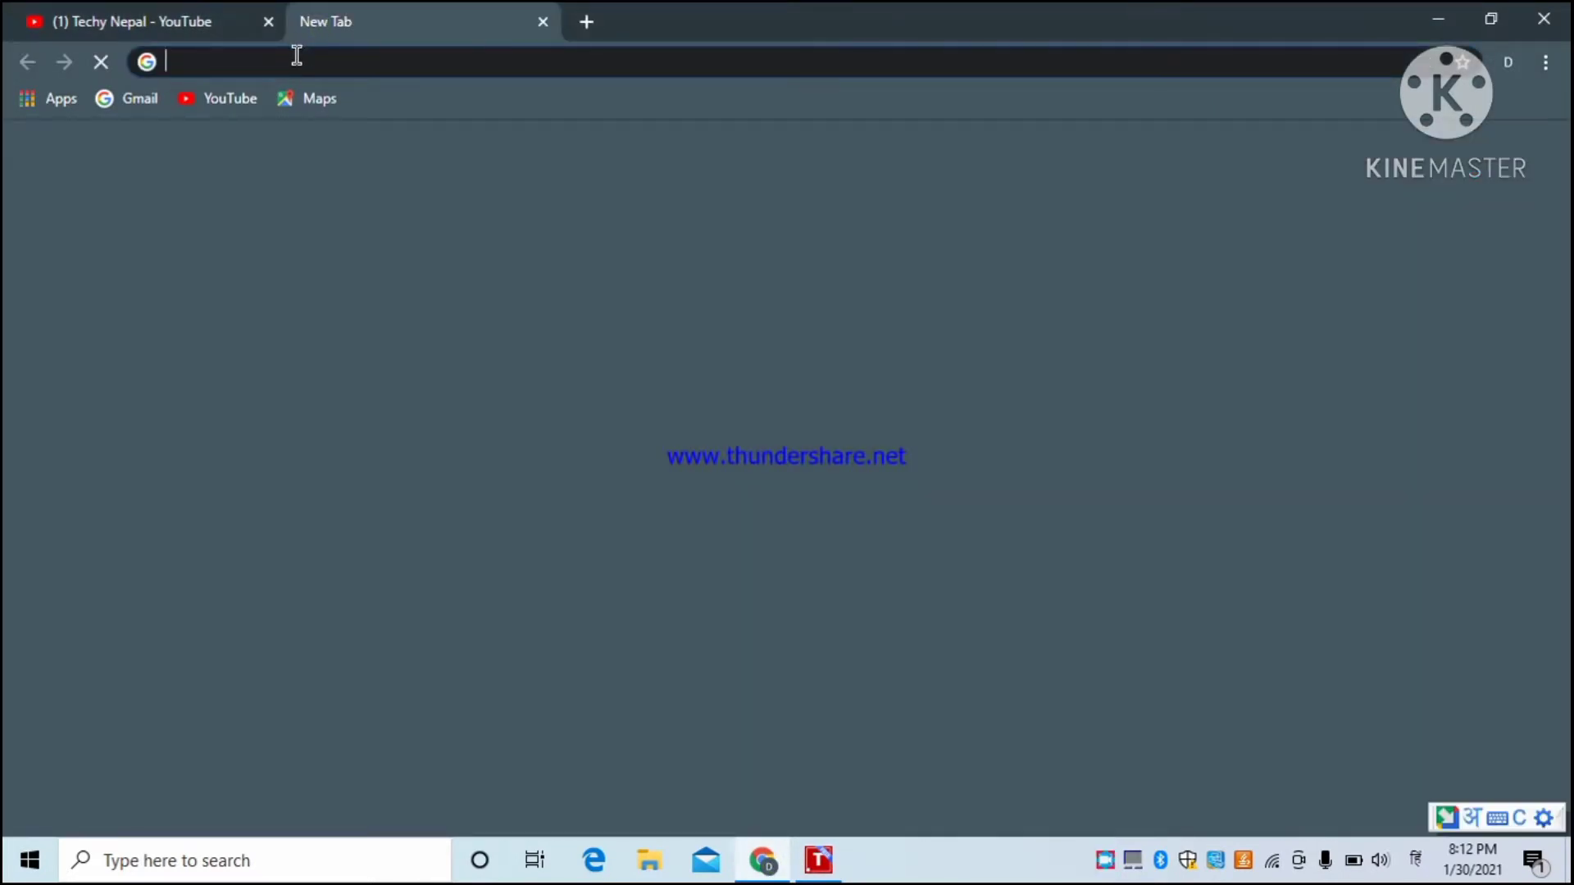
type("i")
key("space")
type("i")
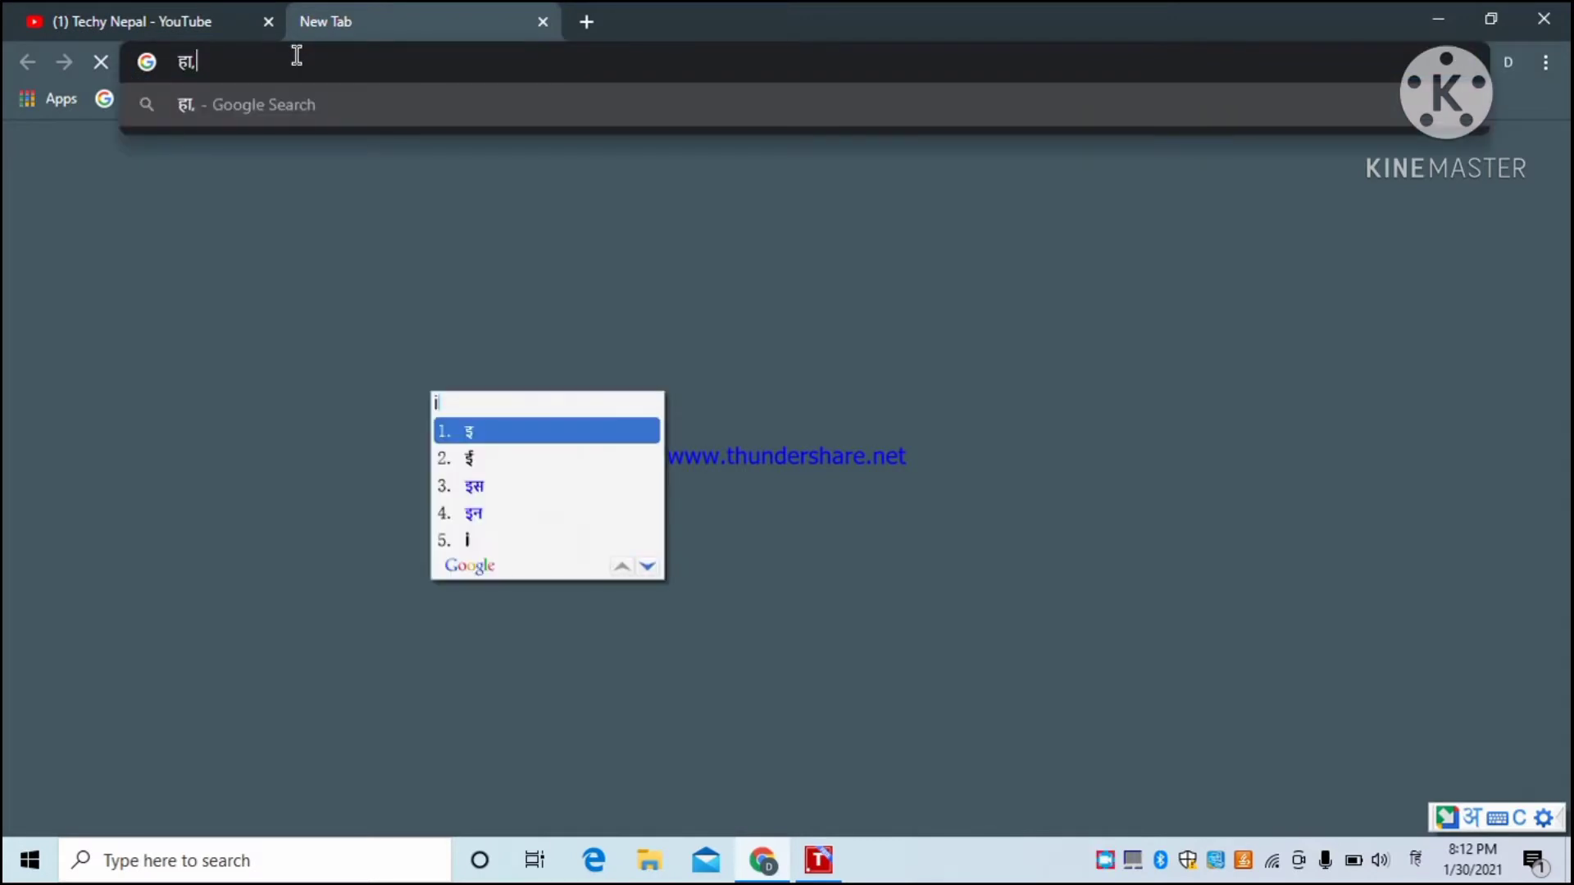
key("BackSpace")
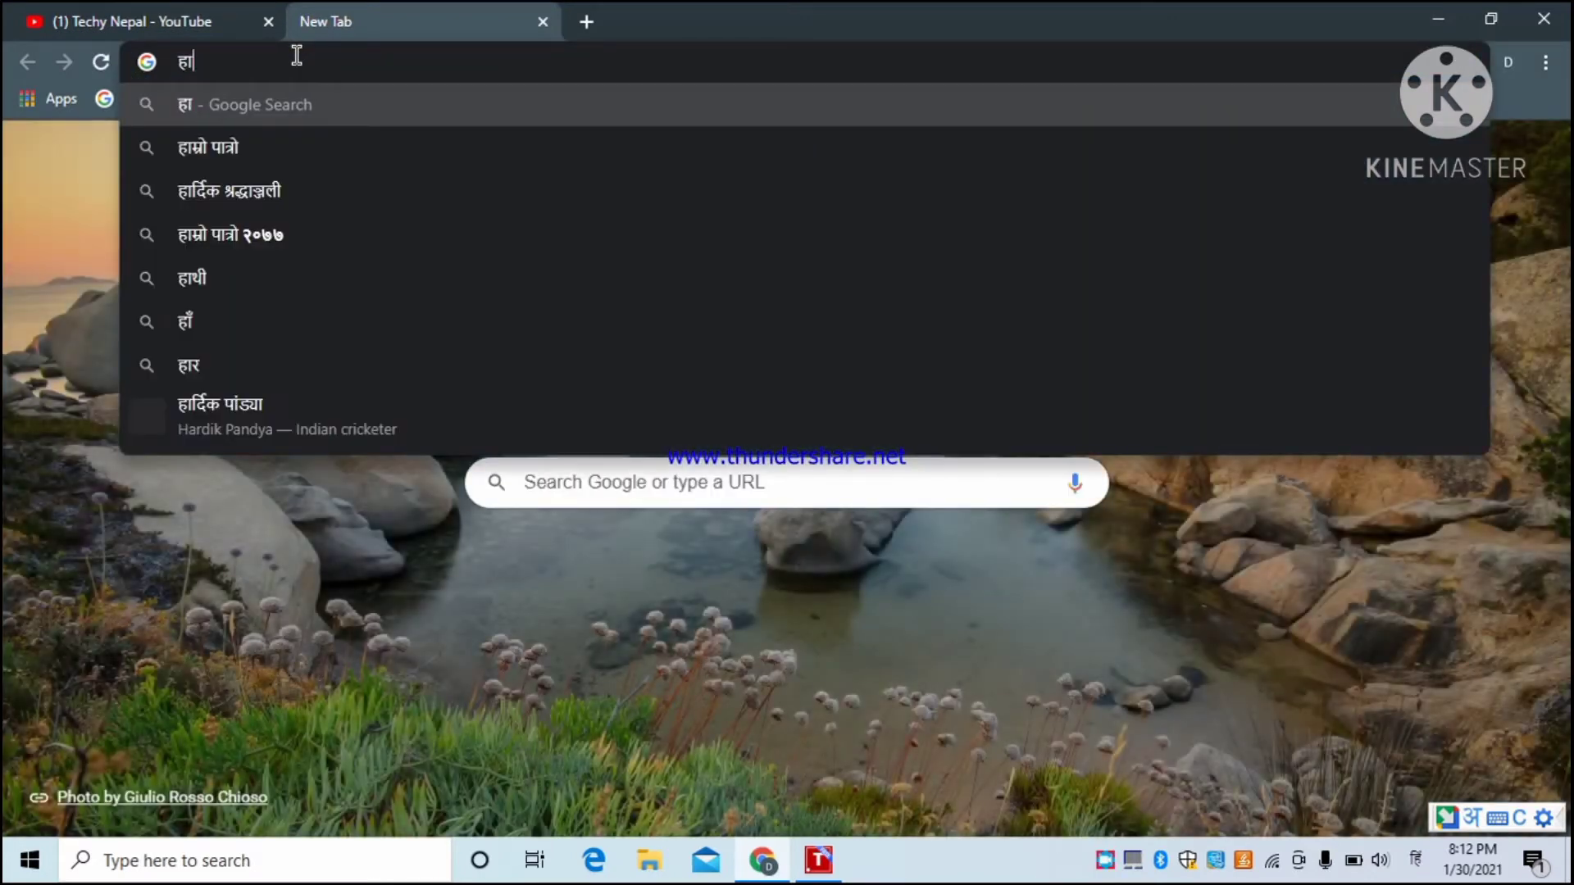
type("mi")
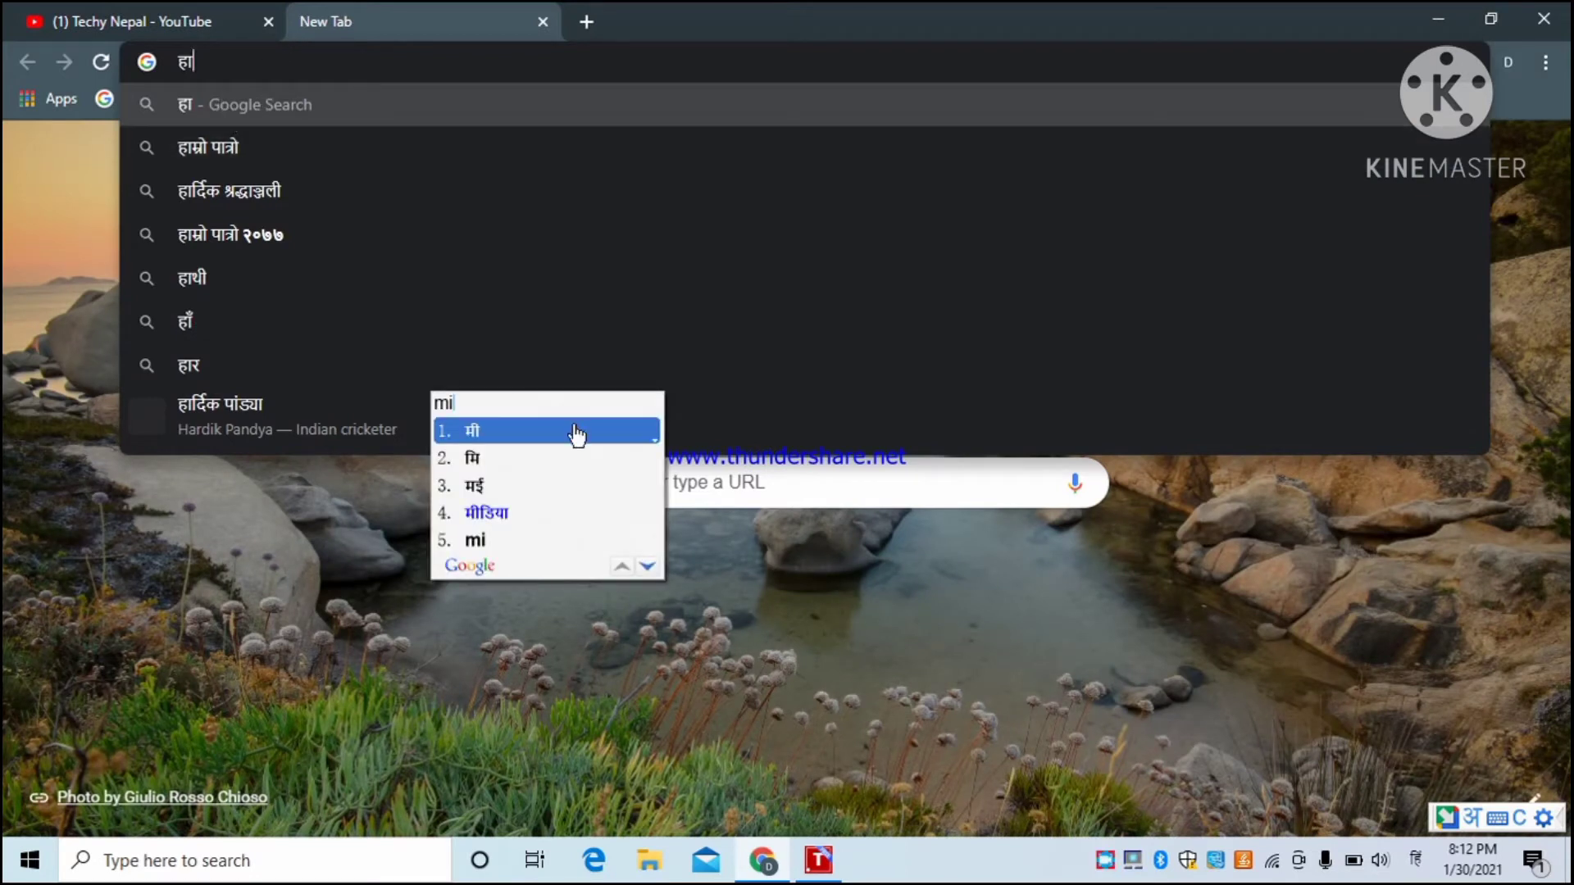
left_click(484, 431)
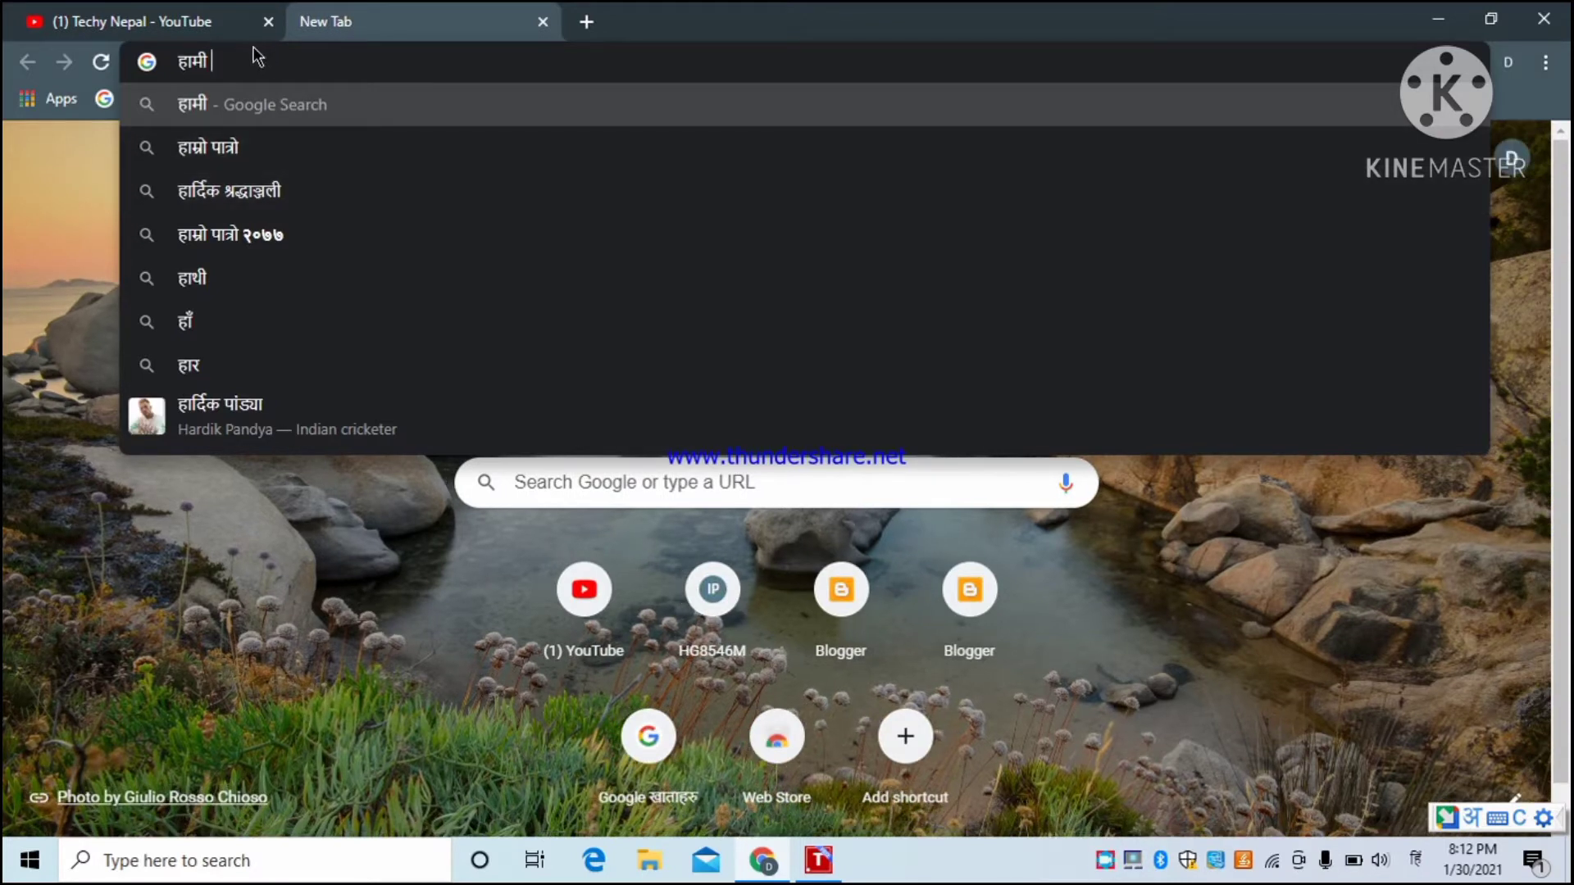
type("nepali")
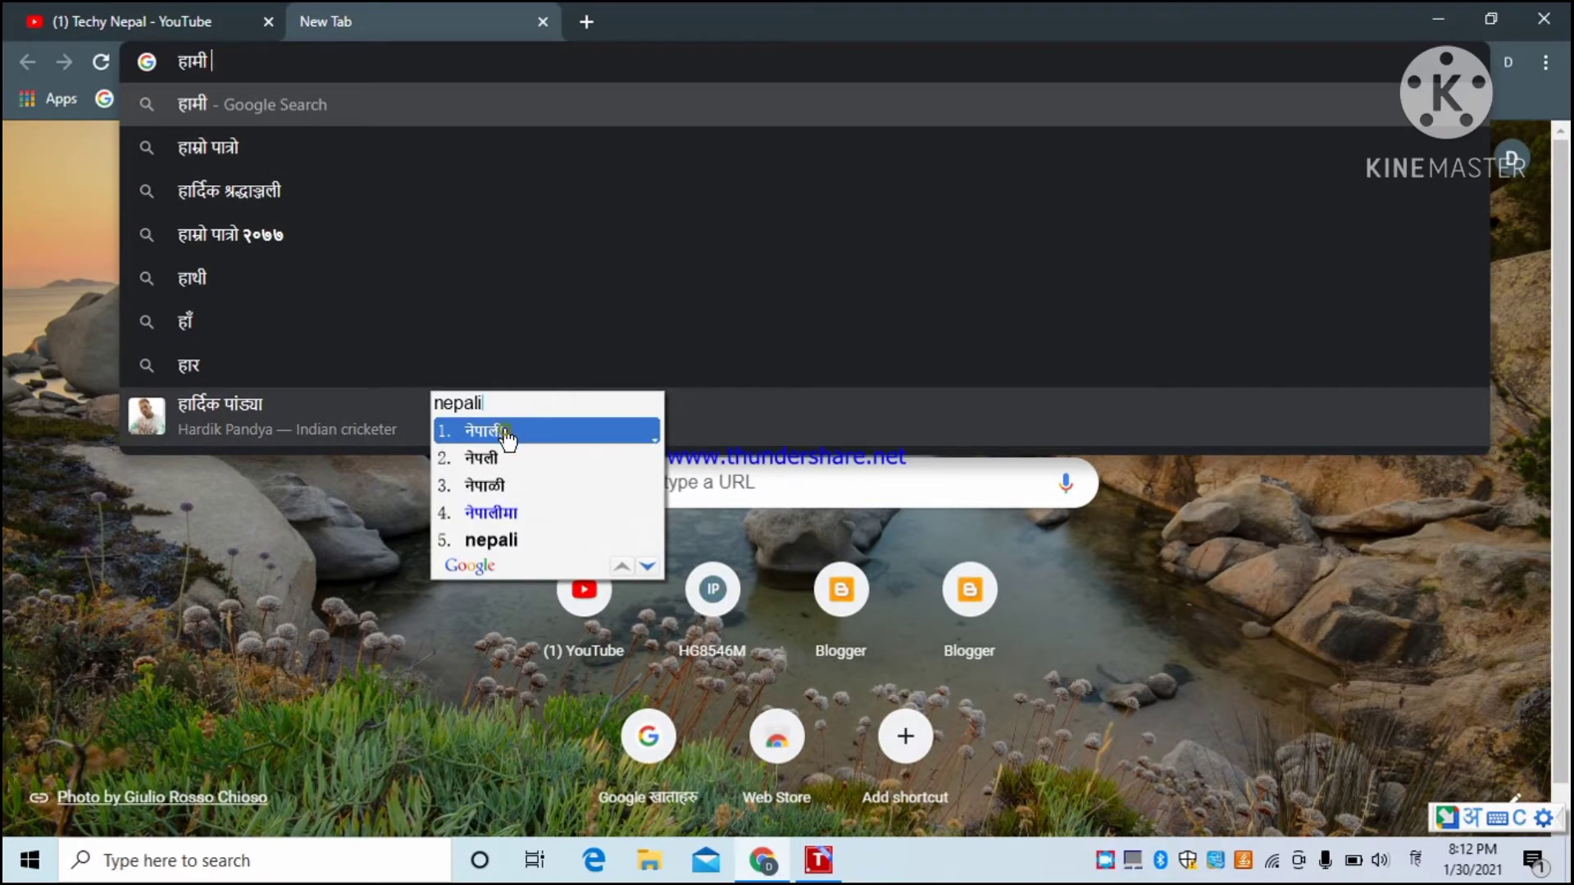
- Extend the text to हामी नेपाली हो, then clear the address bar
left_click(505, 430)
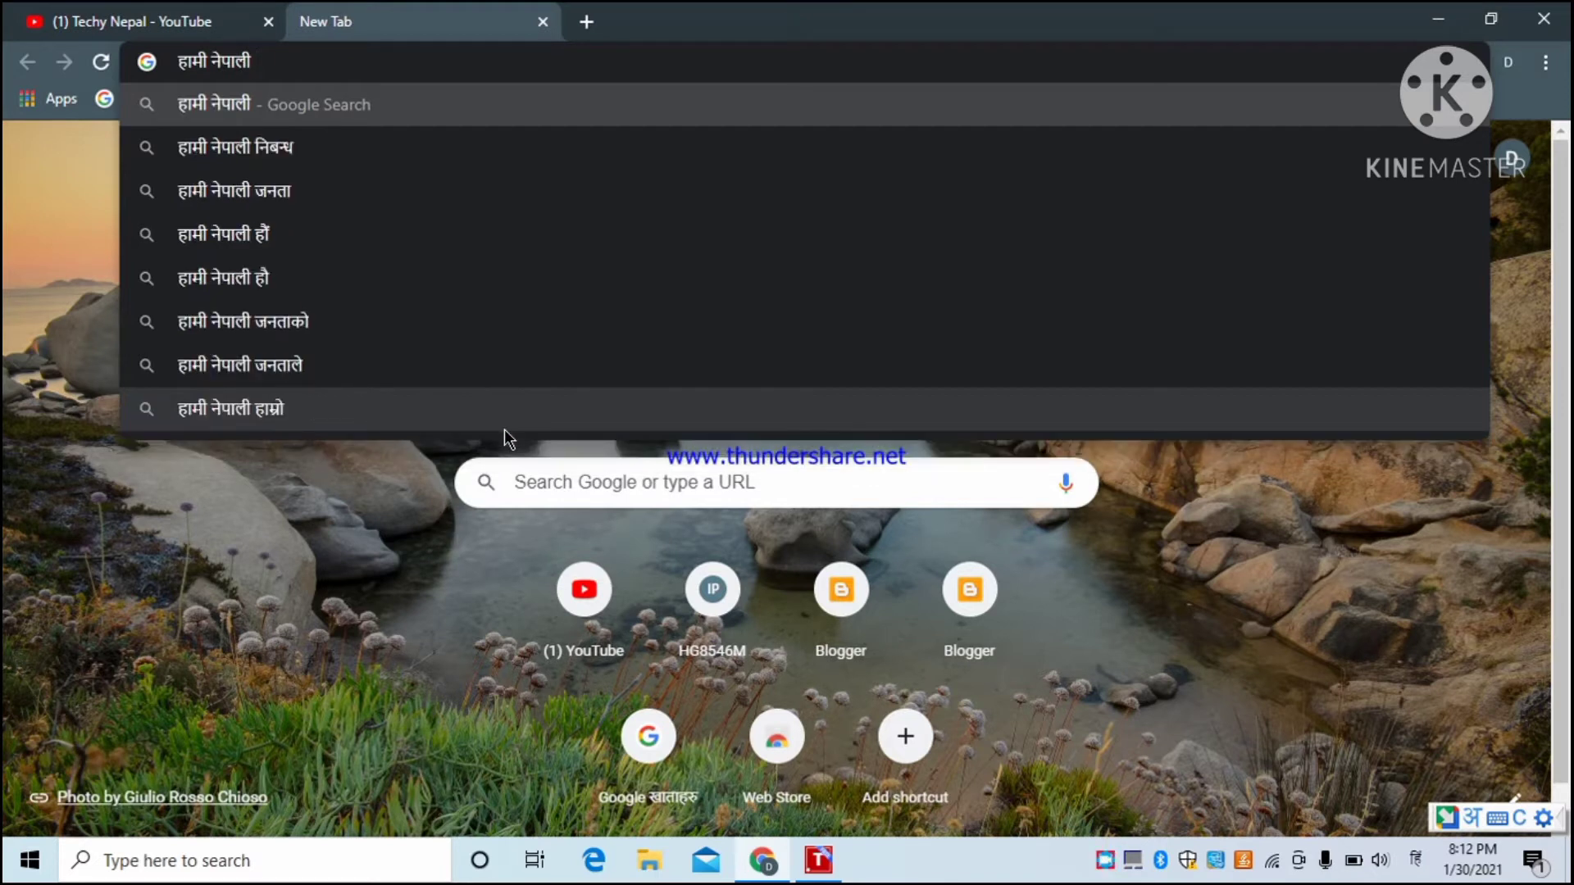
type("hau")
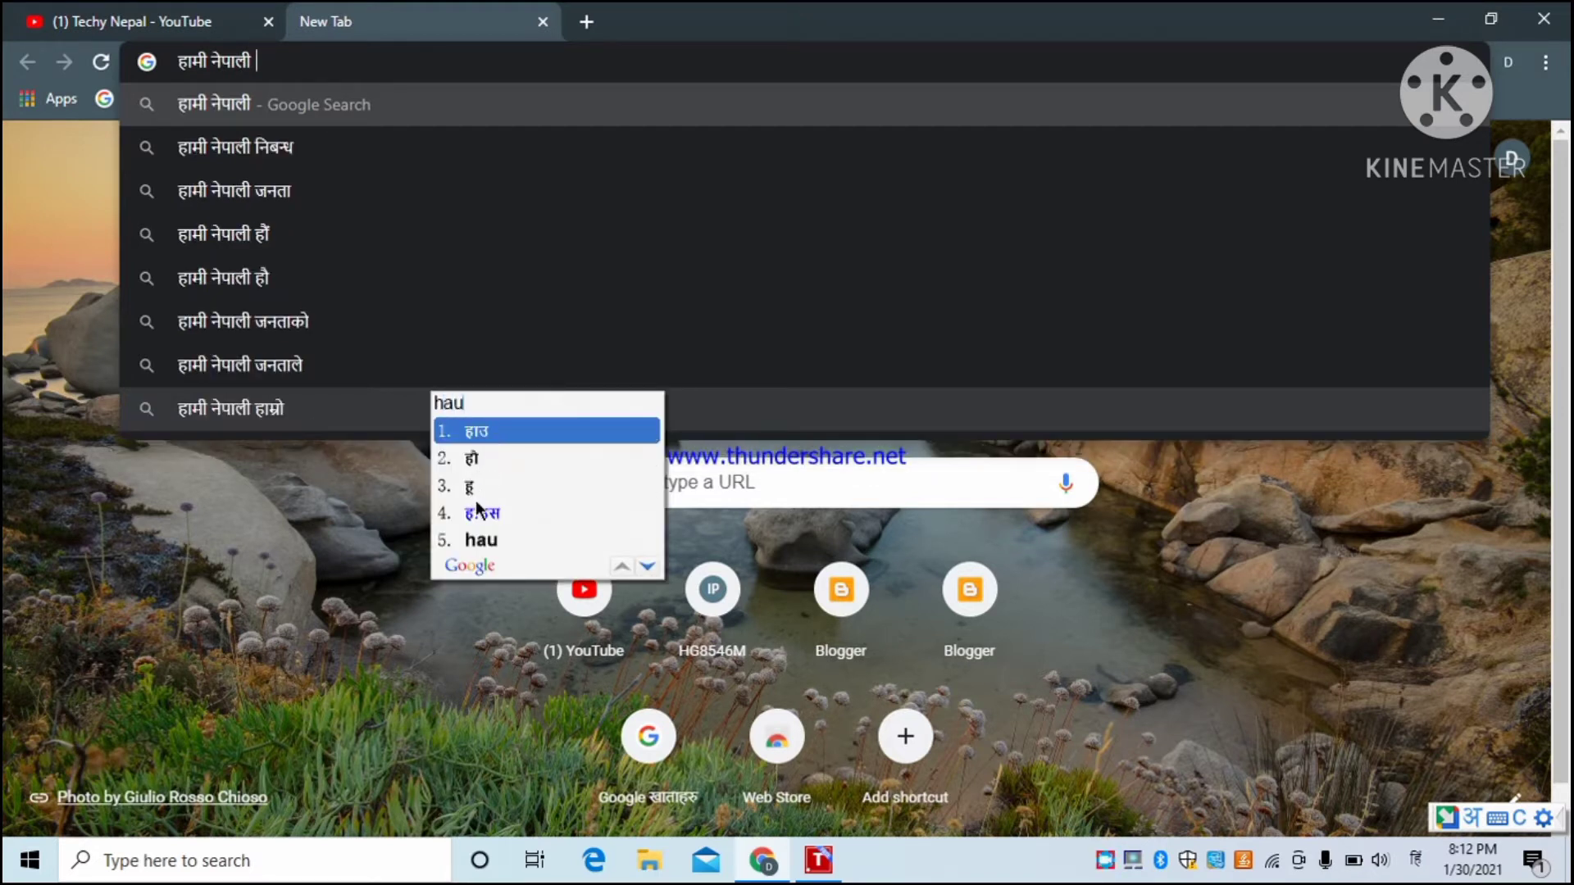
key("BackSpace")
type("o")
left_click(507, 438)
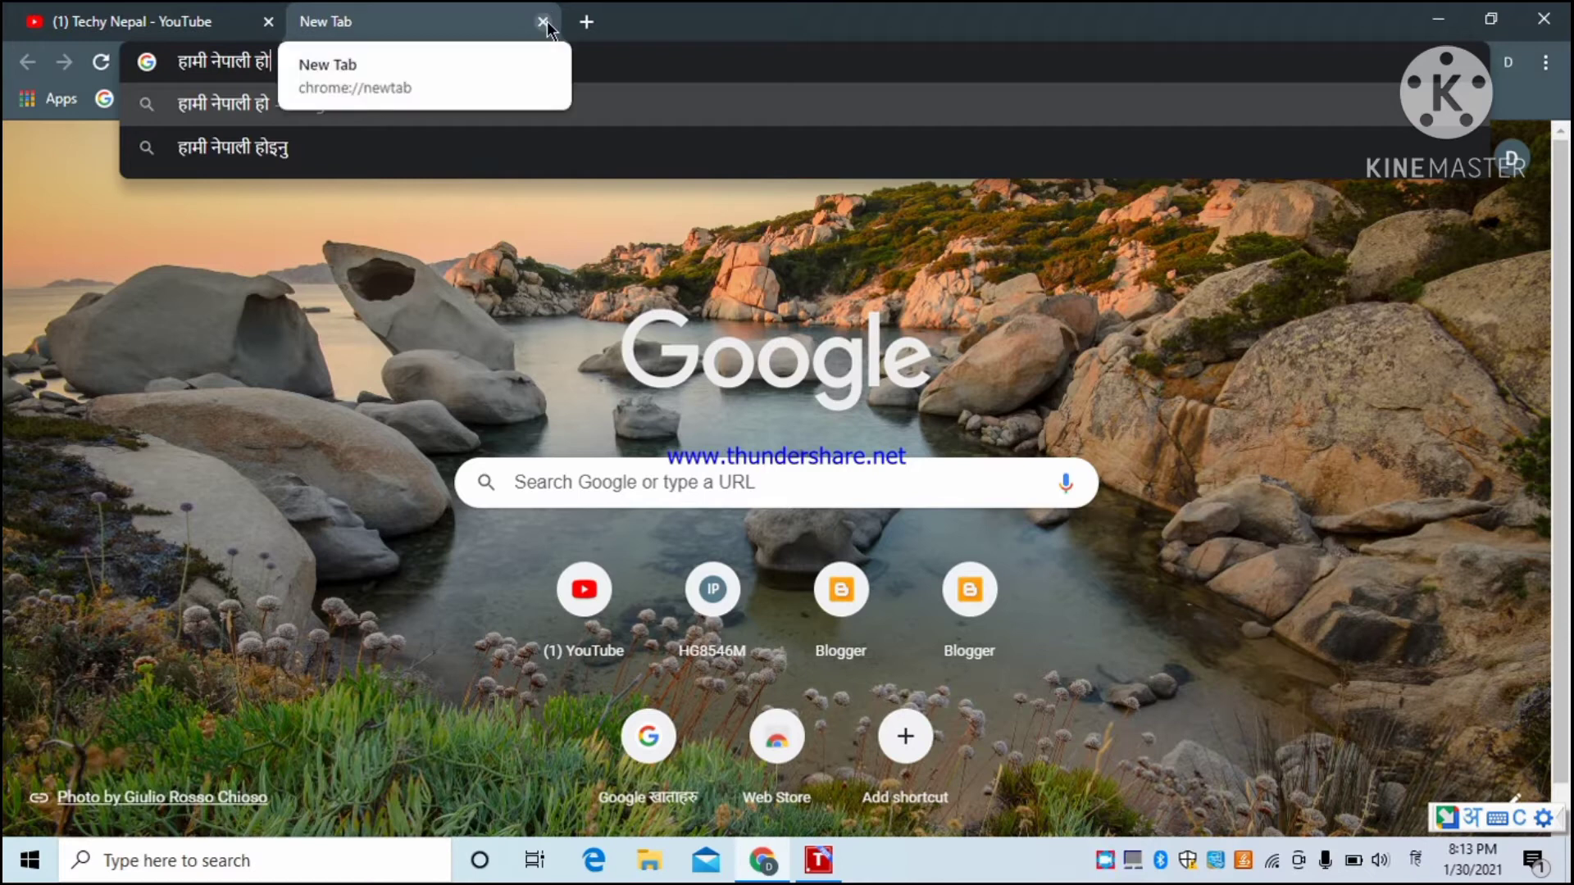
key("ctrl+a")
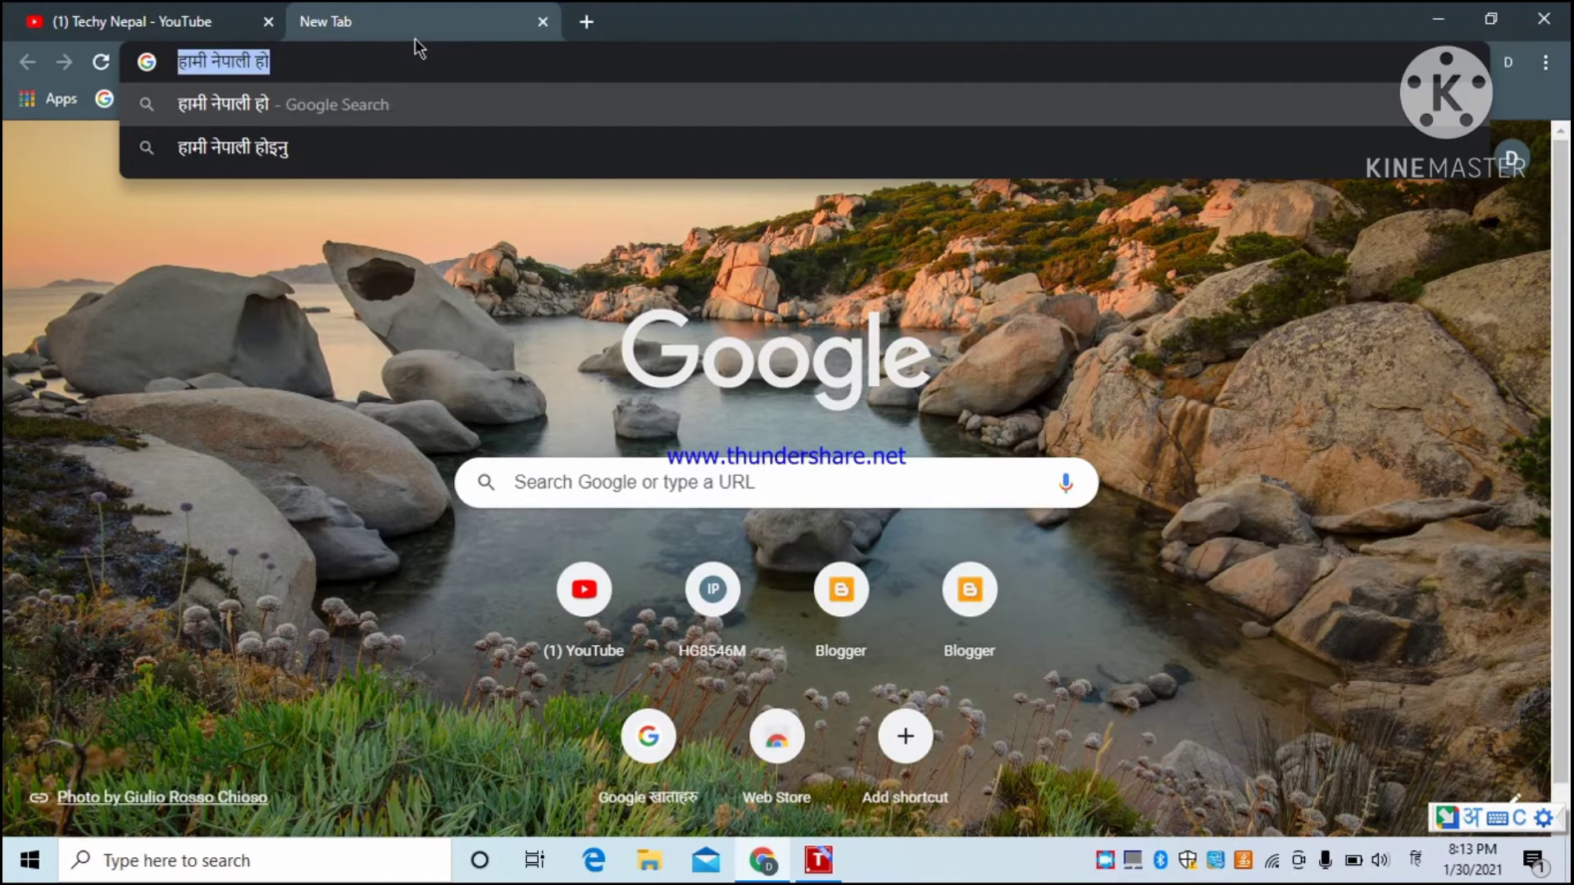
key("BackSpace")
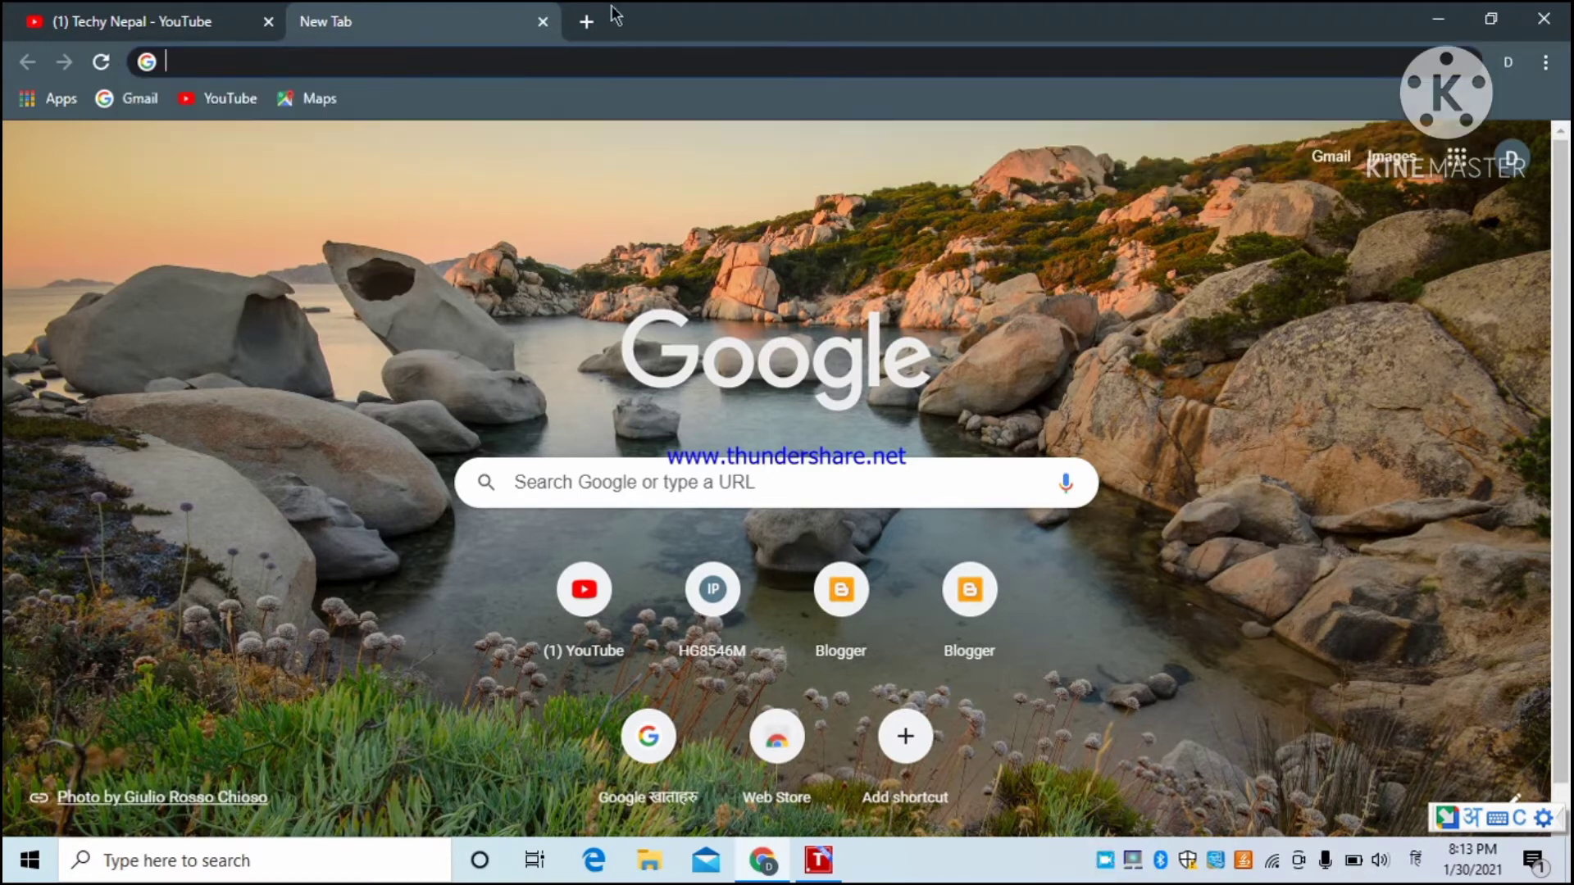
- Close the extra blank tab and dismiss the Hindi suggestion popup
left_click(583, 21)
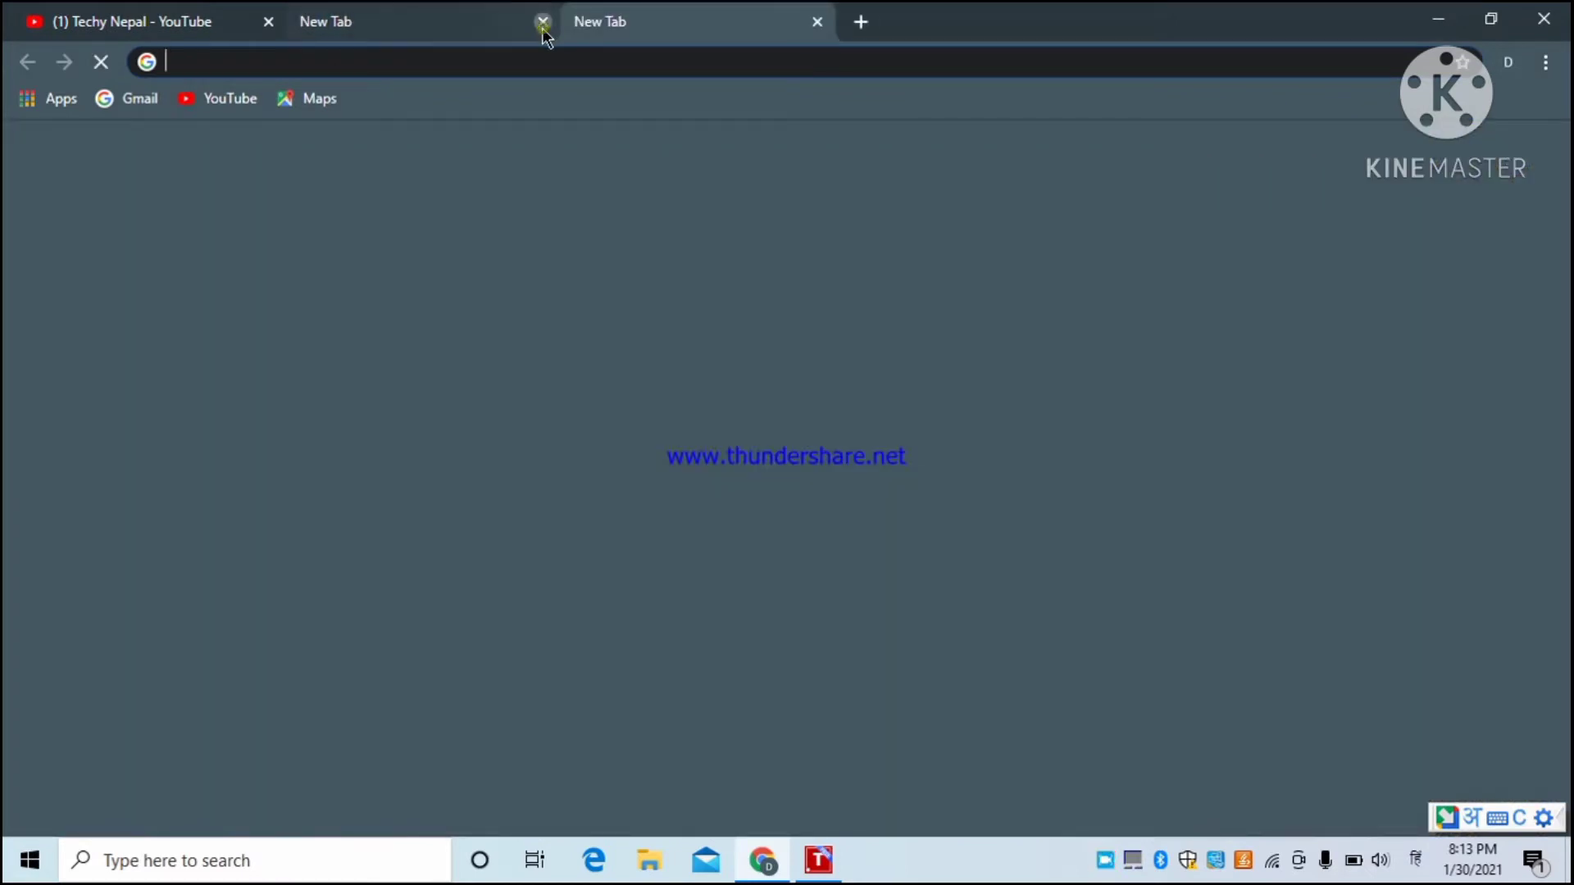
left_click(533, 23)
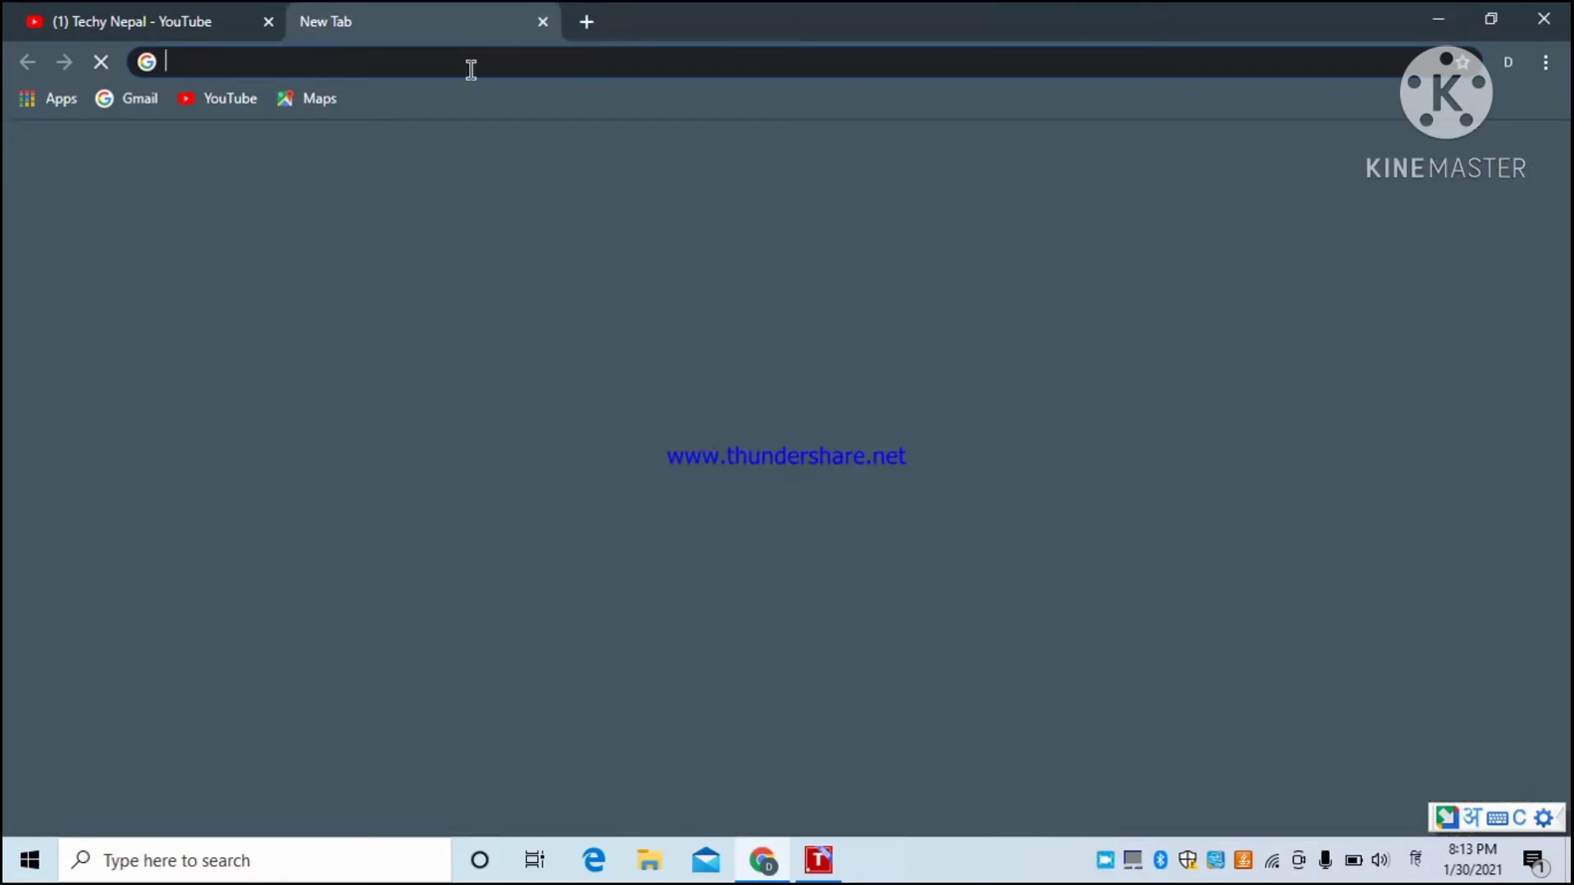
type("google")
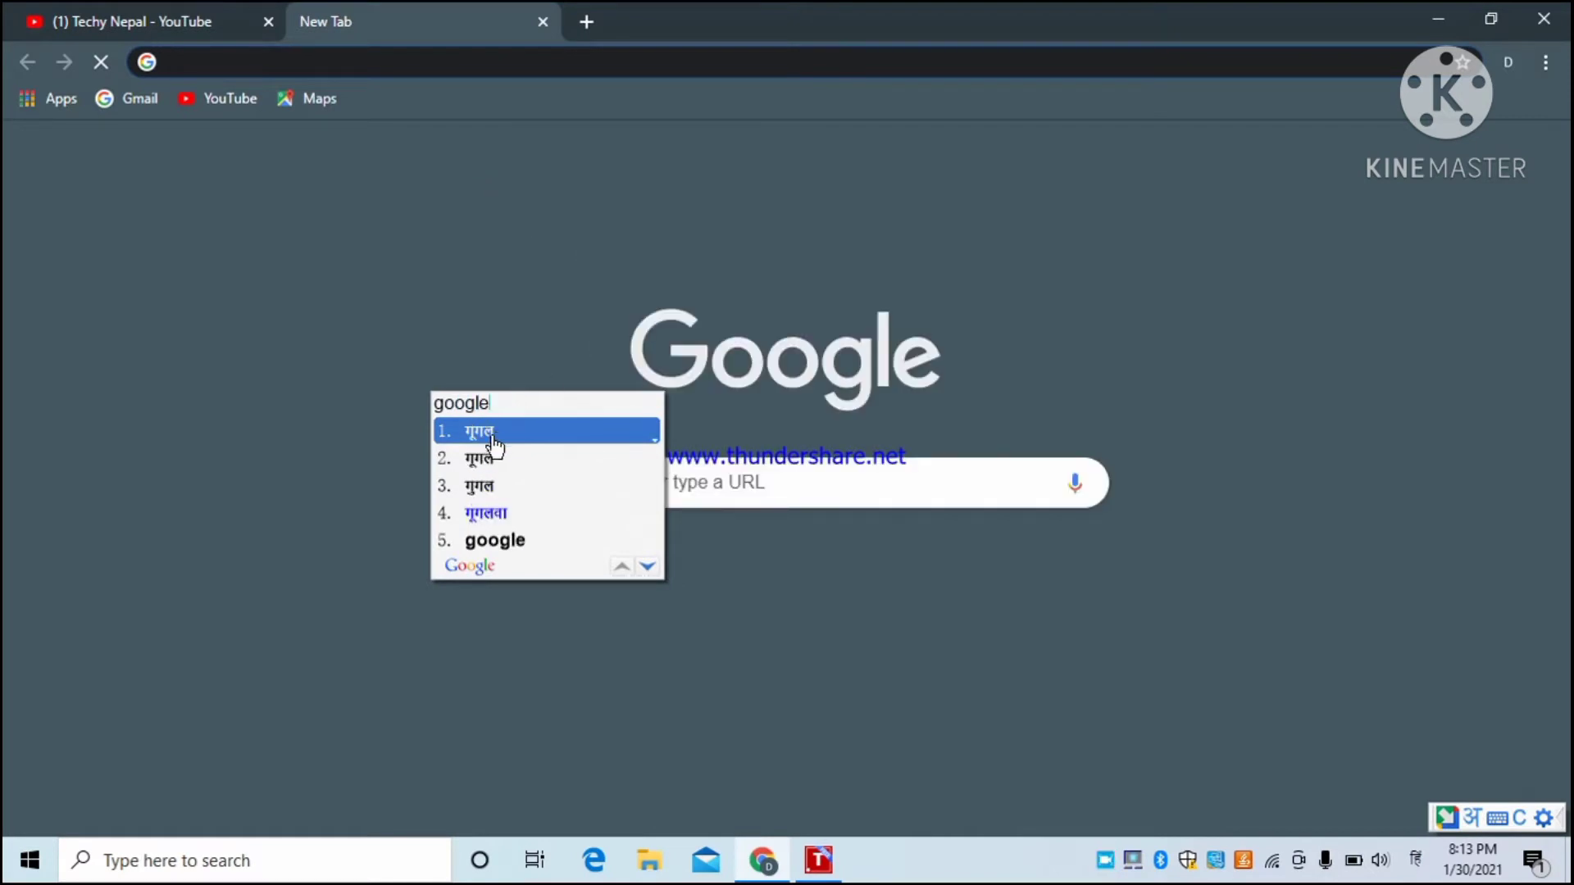
left_click(492, 553)
type("google")
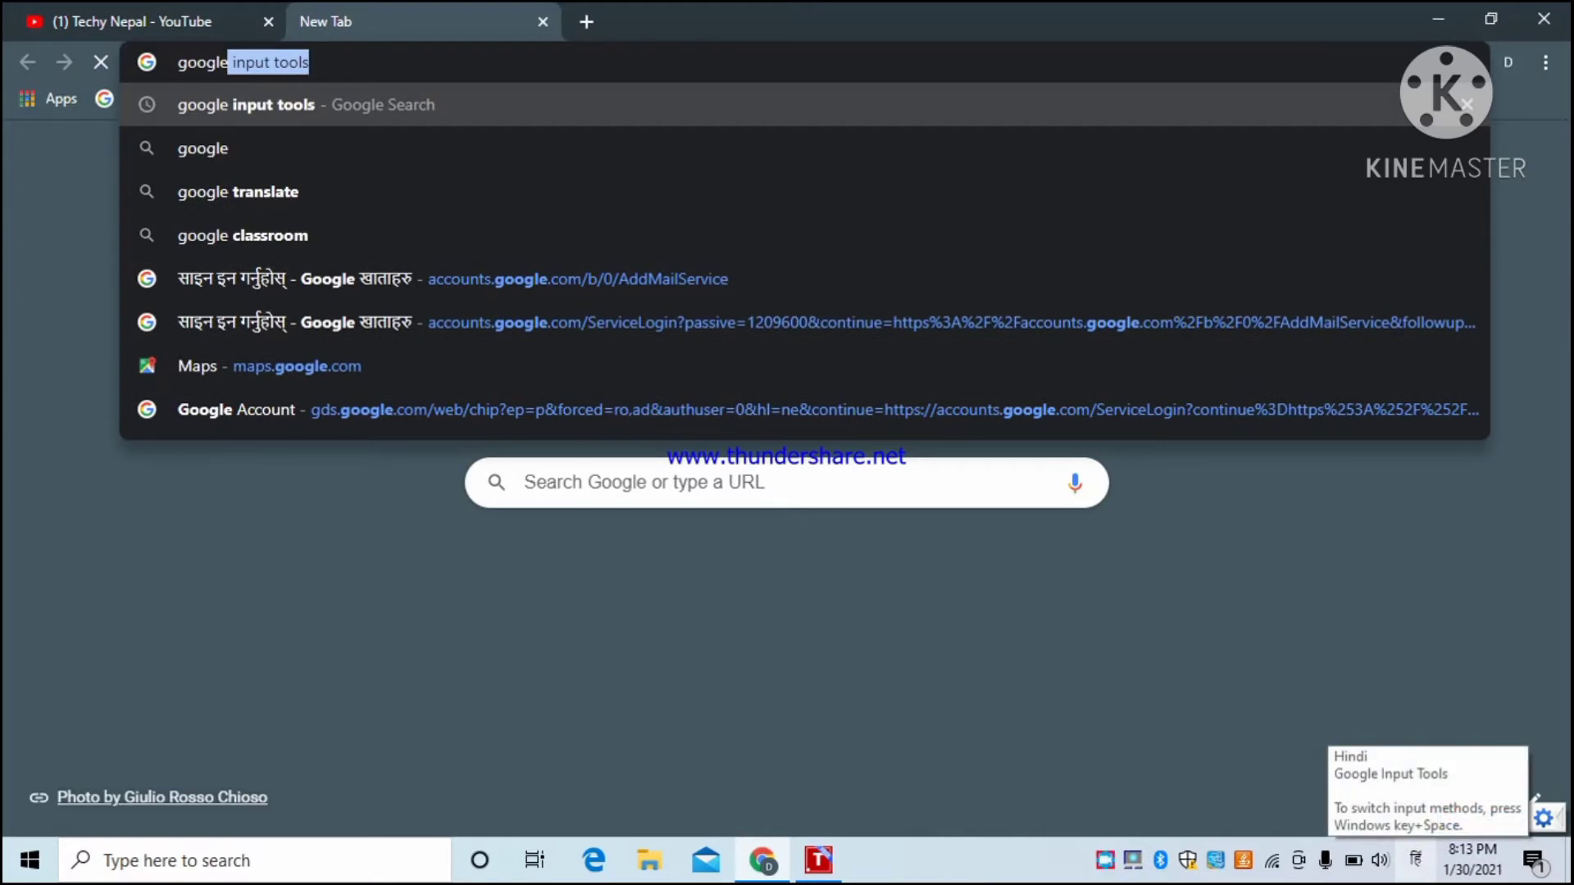
- Switch input to English and search for 'google input tools media fire'
left_click(1415, 860)
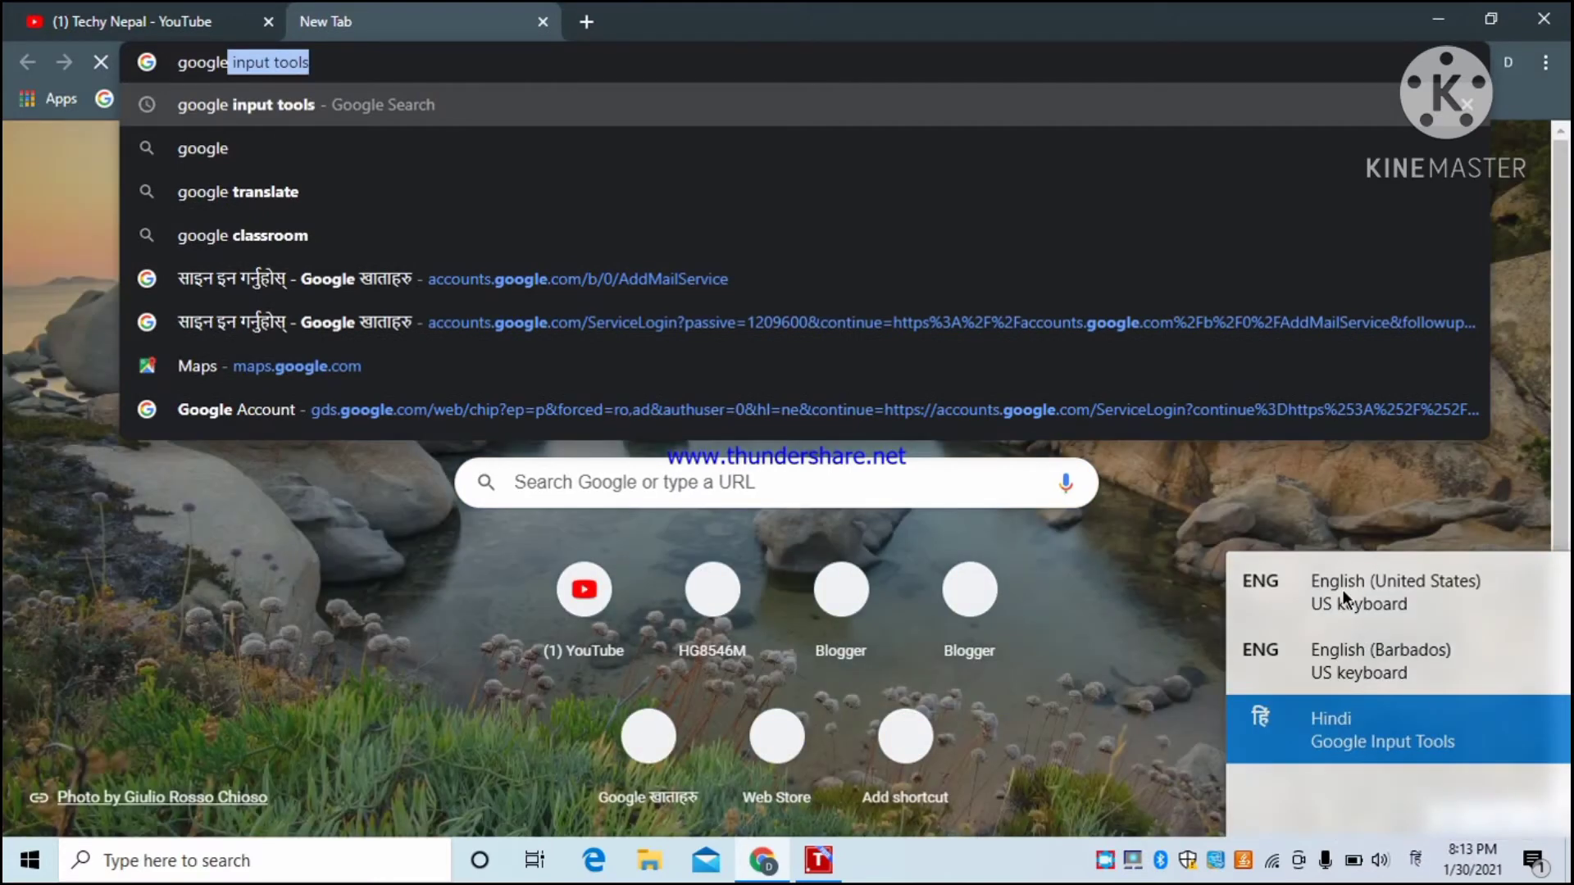
left_click(1341, 589)
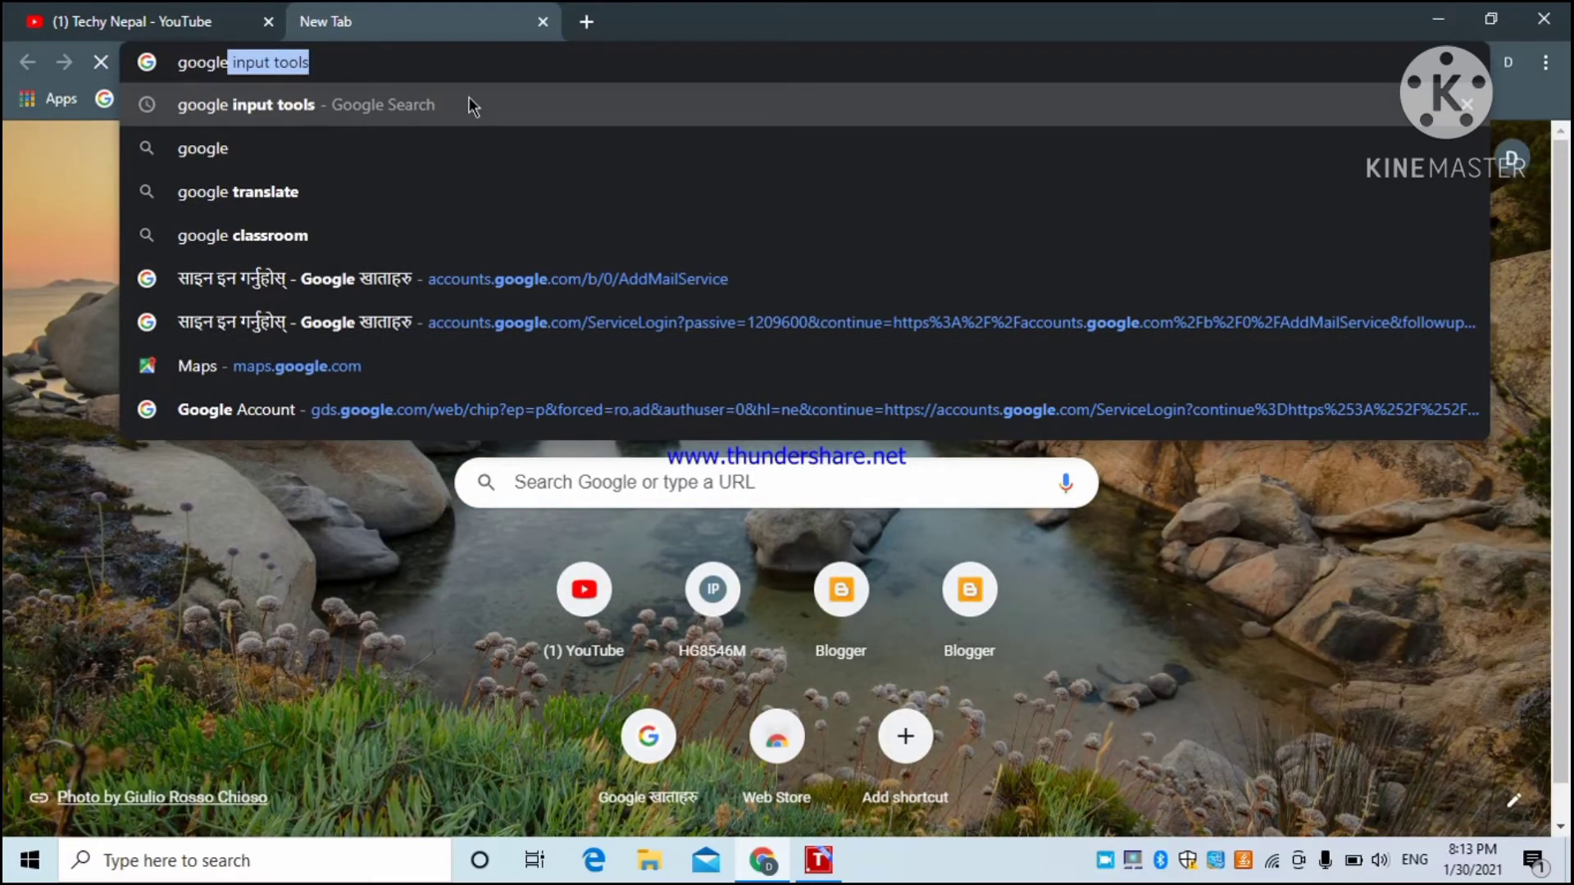
type("input tools")
left_click(369, 55)
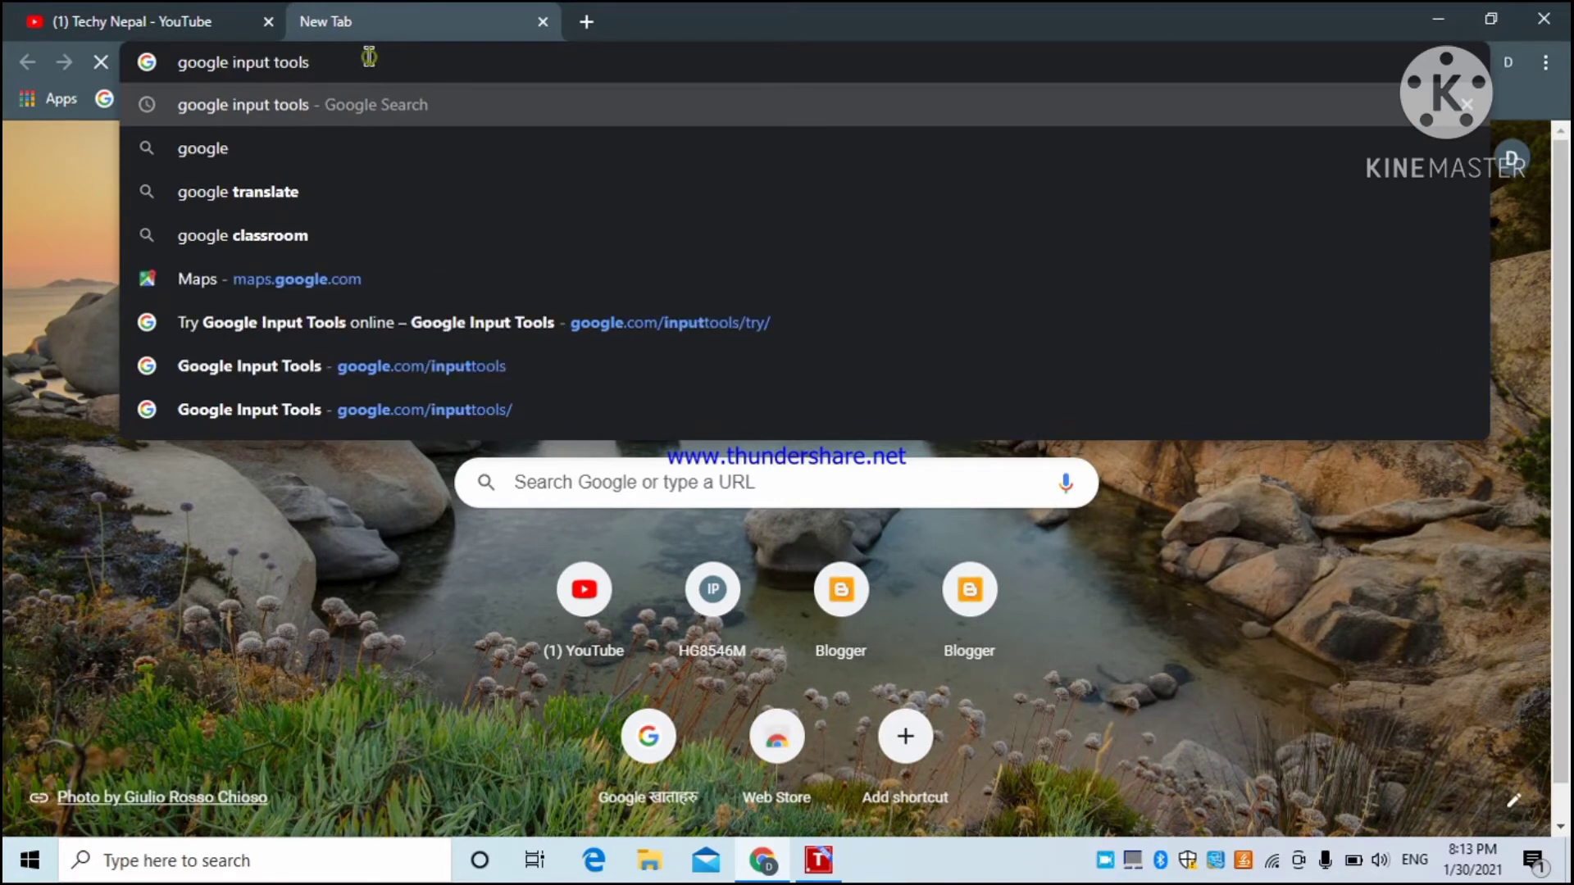
type(" med")
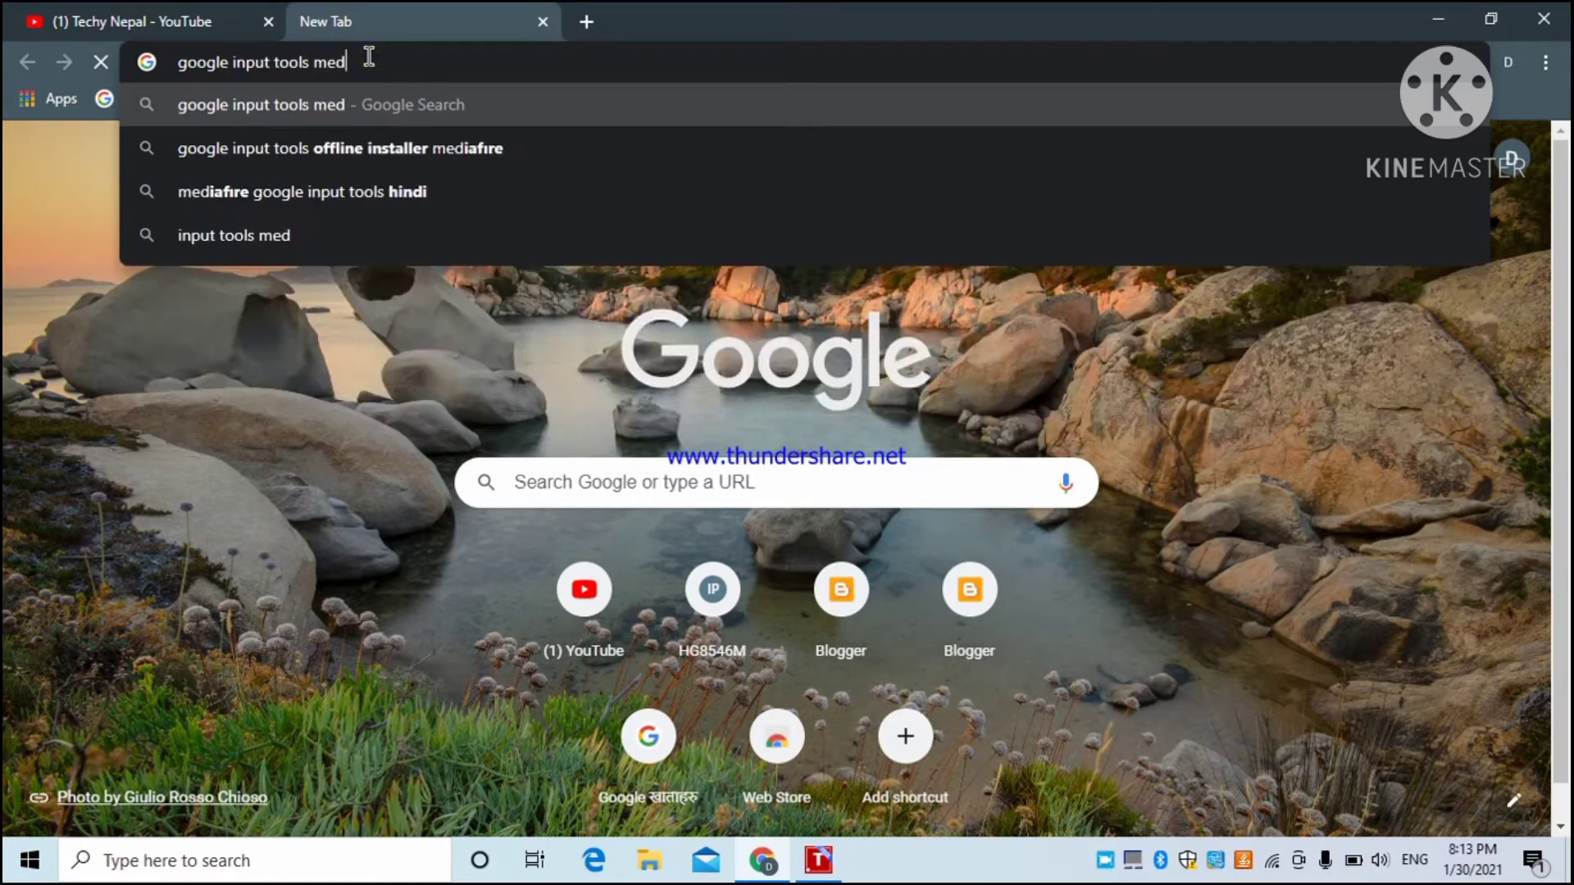
type("i")
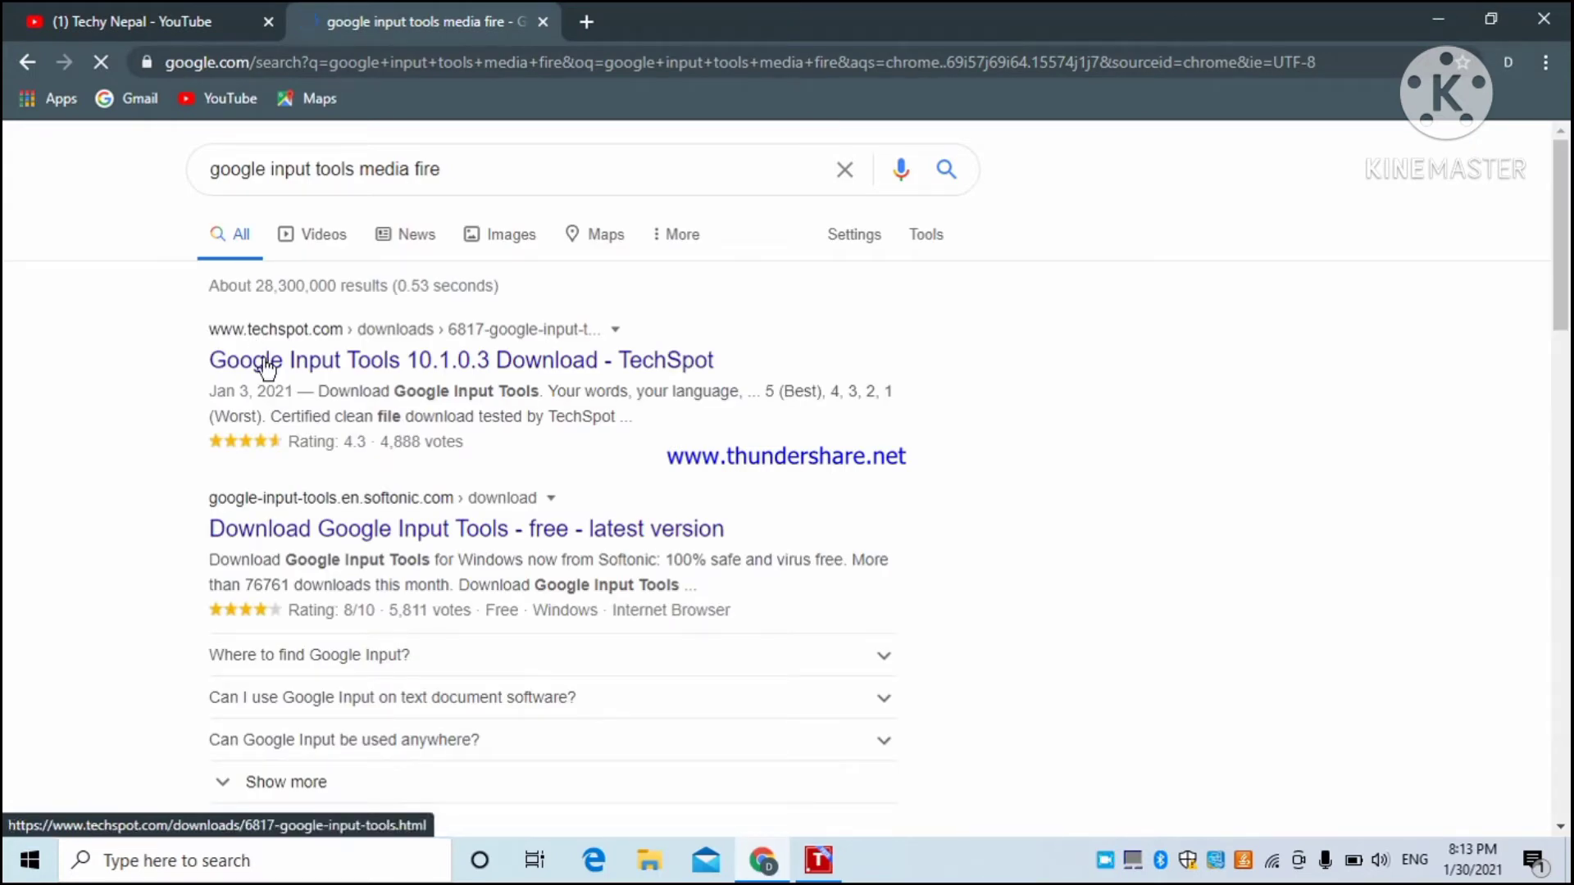
- Open the 'Google Input Tools 10.1.0.3 Download - TechSpot' result
left_click(365, 370)
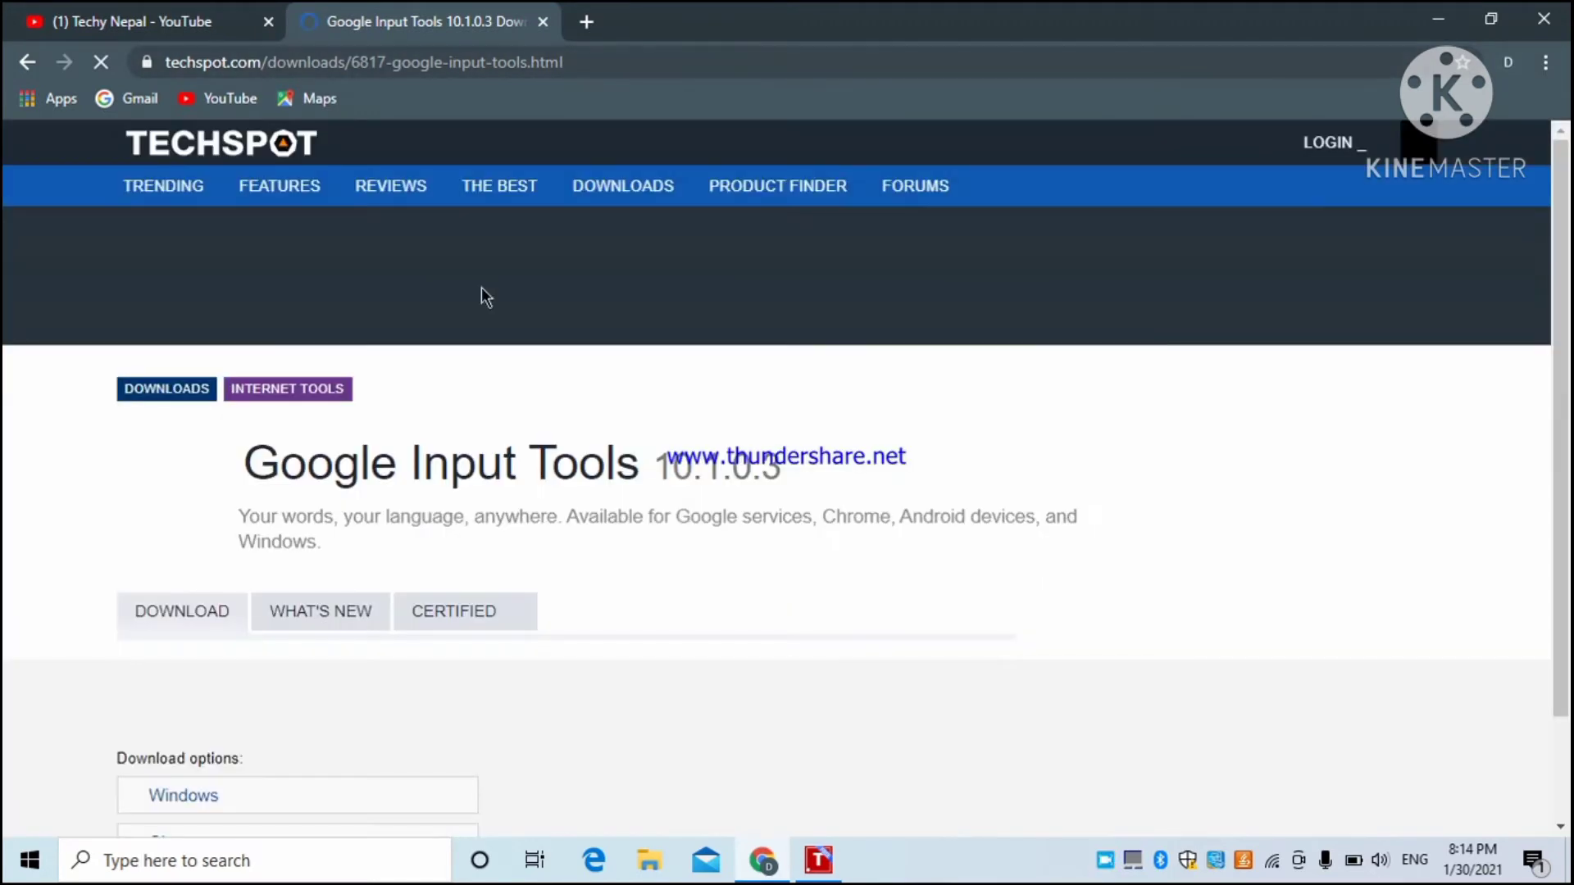
scroll(439, 343, "down", 2)
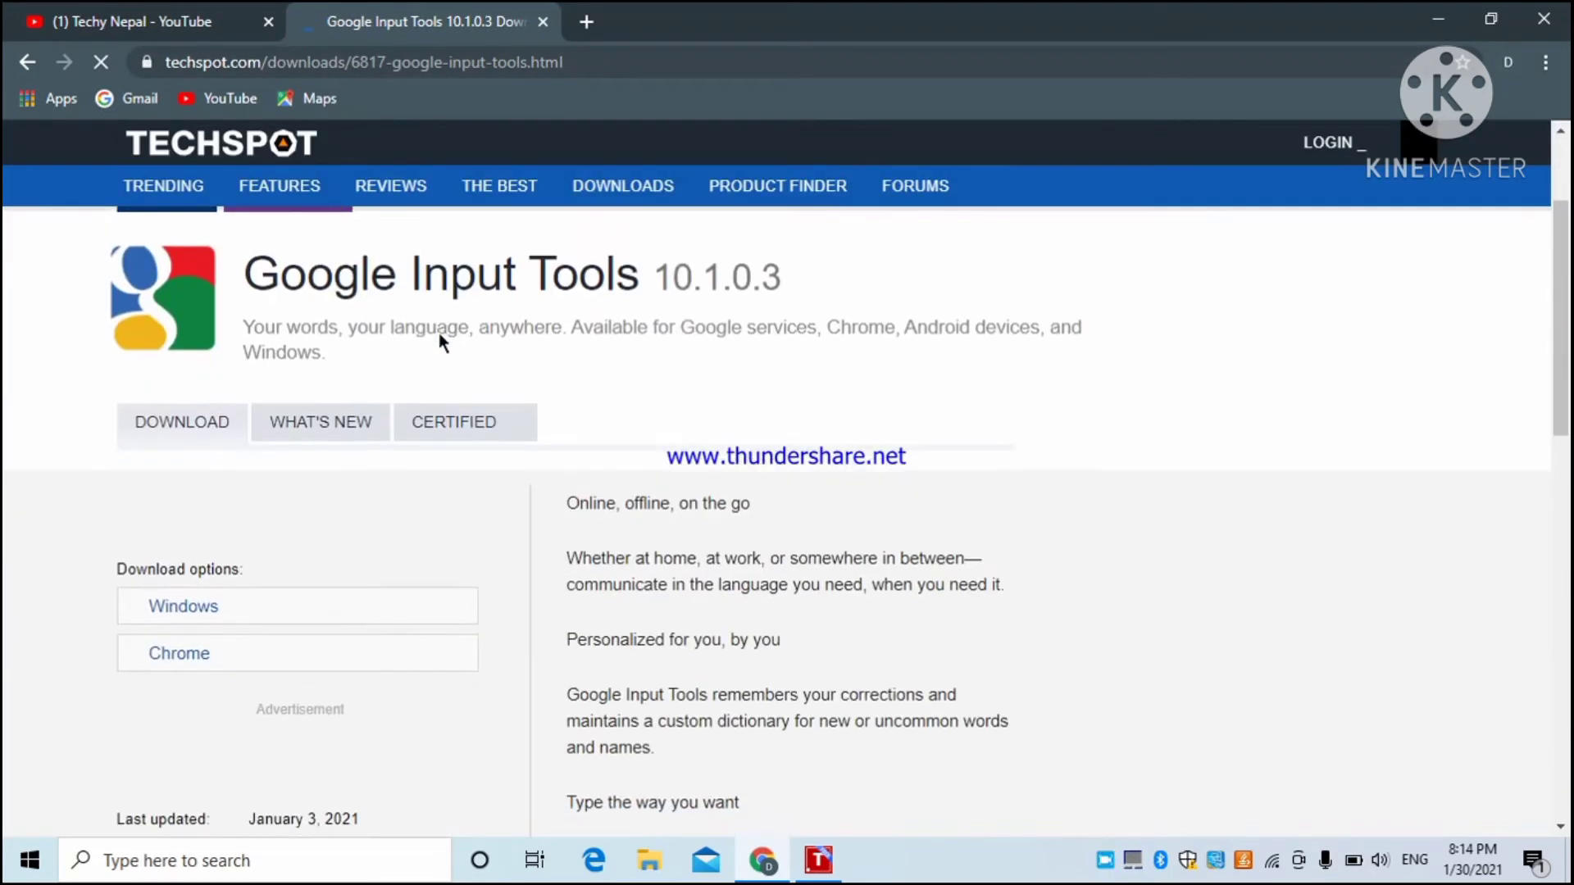
scroll(438, 342, "down", 3)
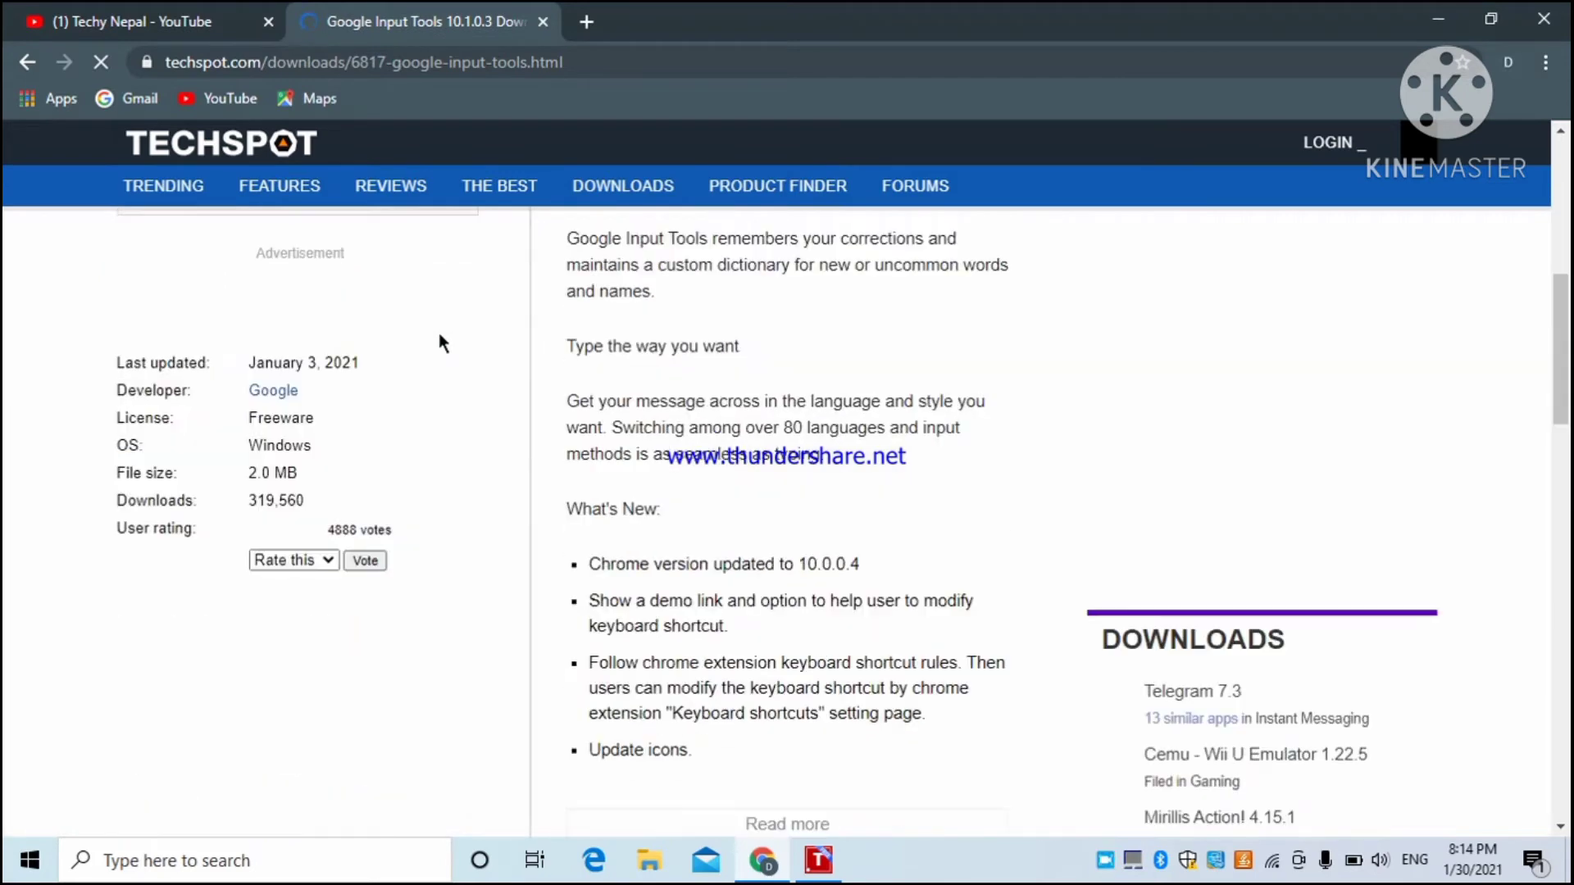
scroll(439, 342, "down", 1)
scroll(439, 342, "down", 2)
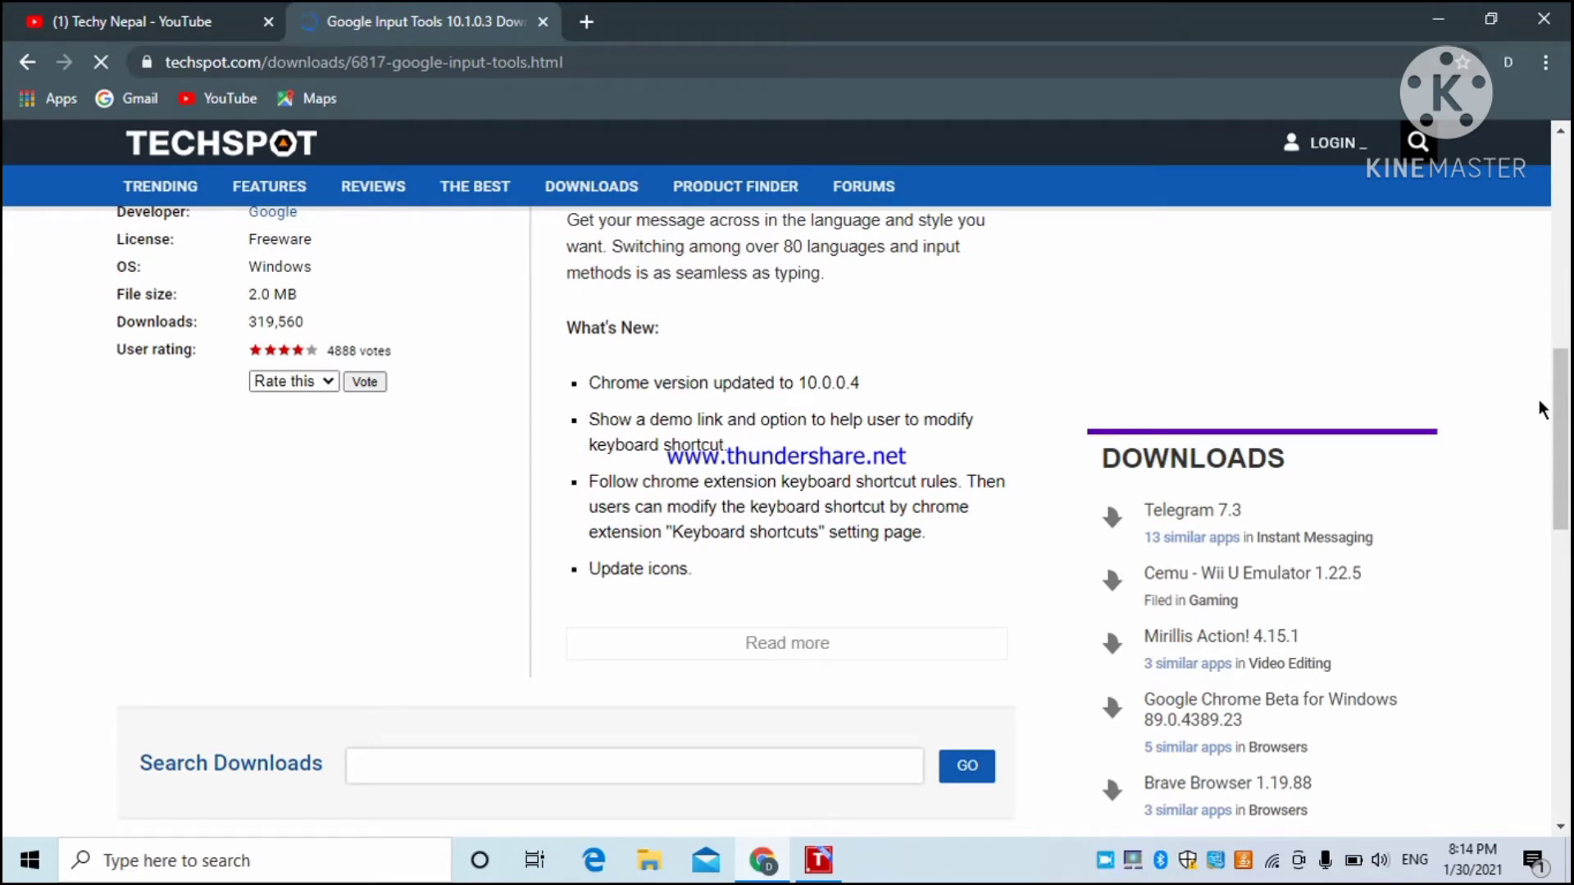
mouse_move(1556, 412)
left_mouse_down()
mouse_move(1565, 347)
mouse_move(1544, 230)
left_mouse_up()
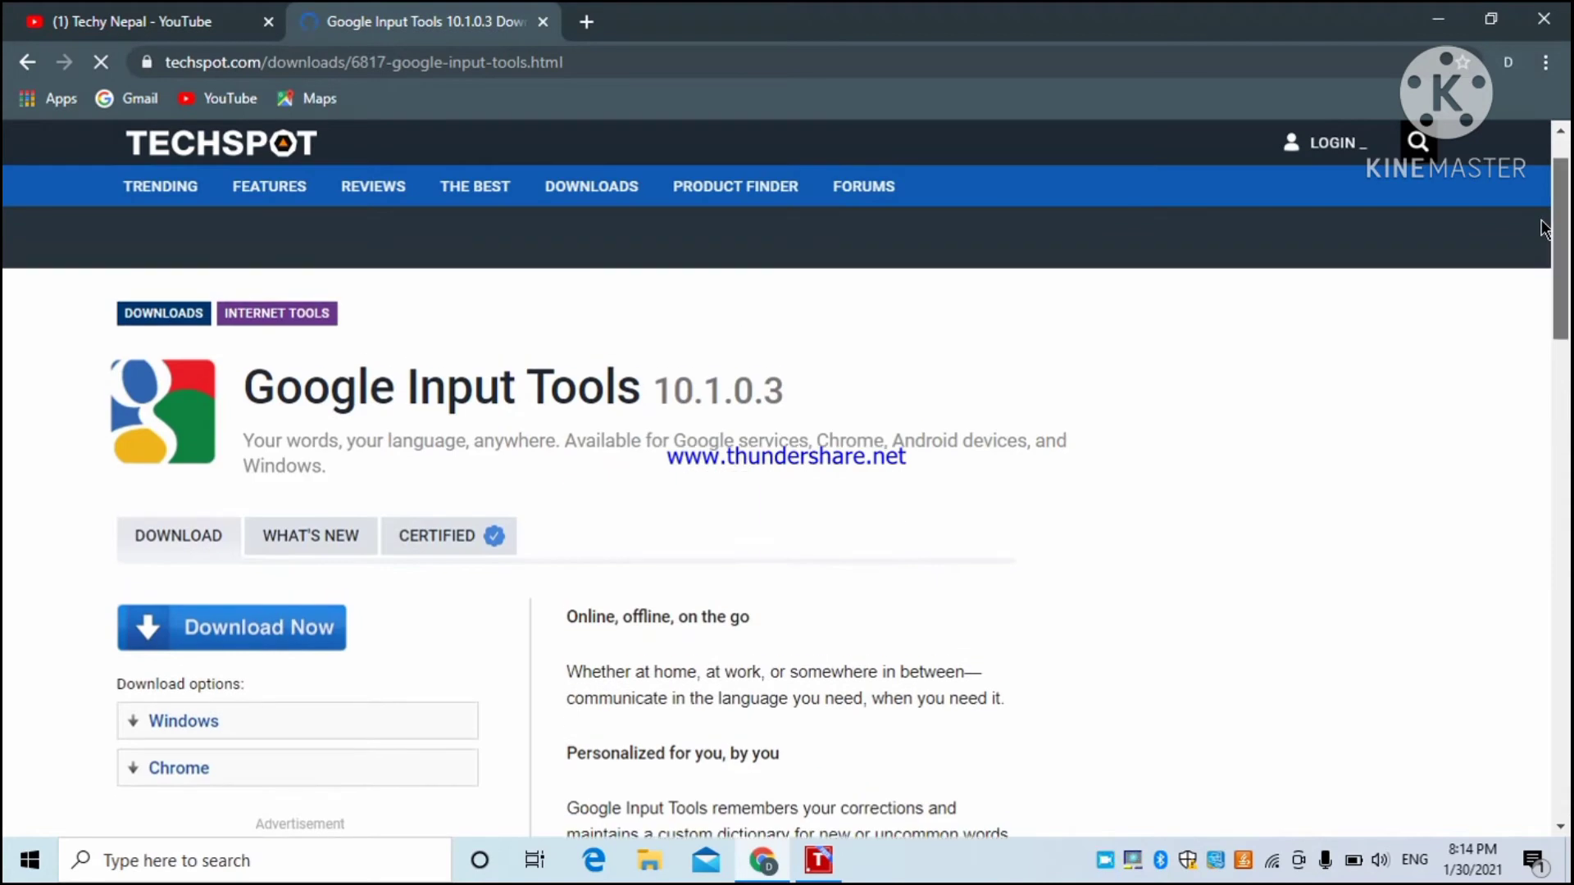
scroll(1544, 231, "down", 1)
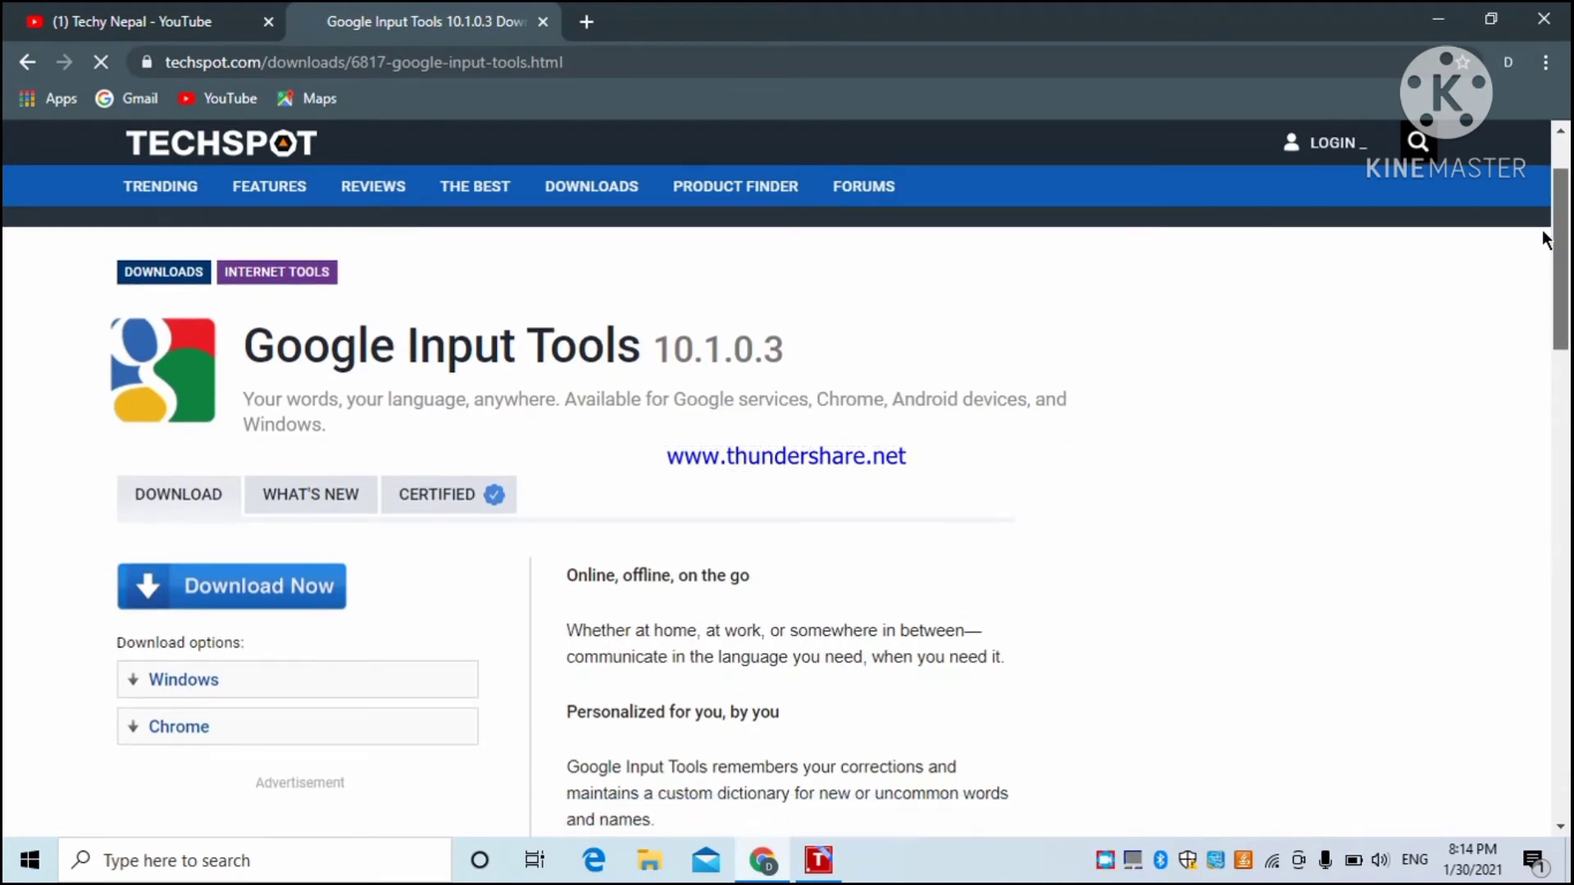
- Start the Google Input Tools download on TechSpot and open File Explorer
left_click(178, 592)
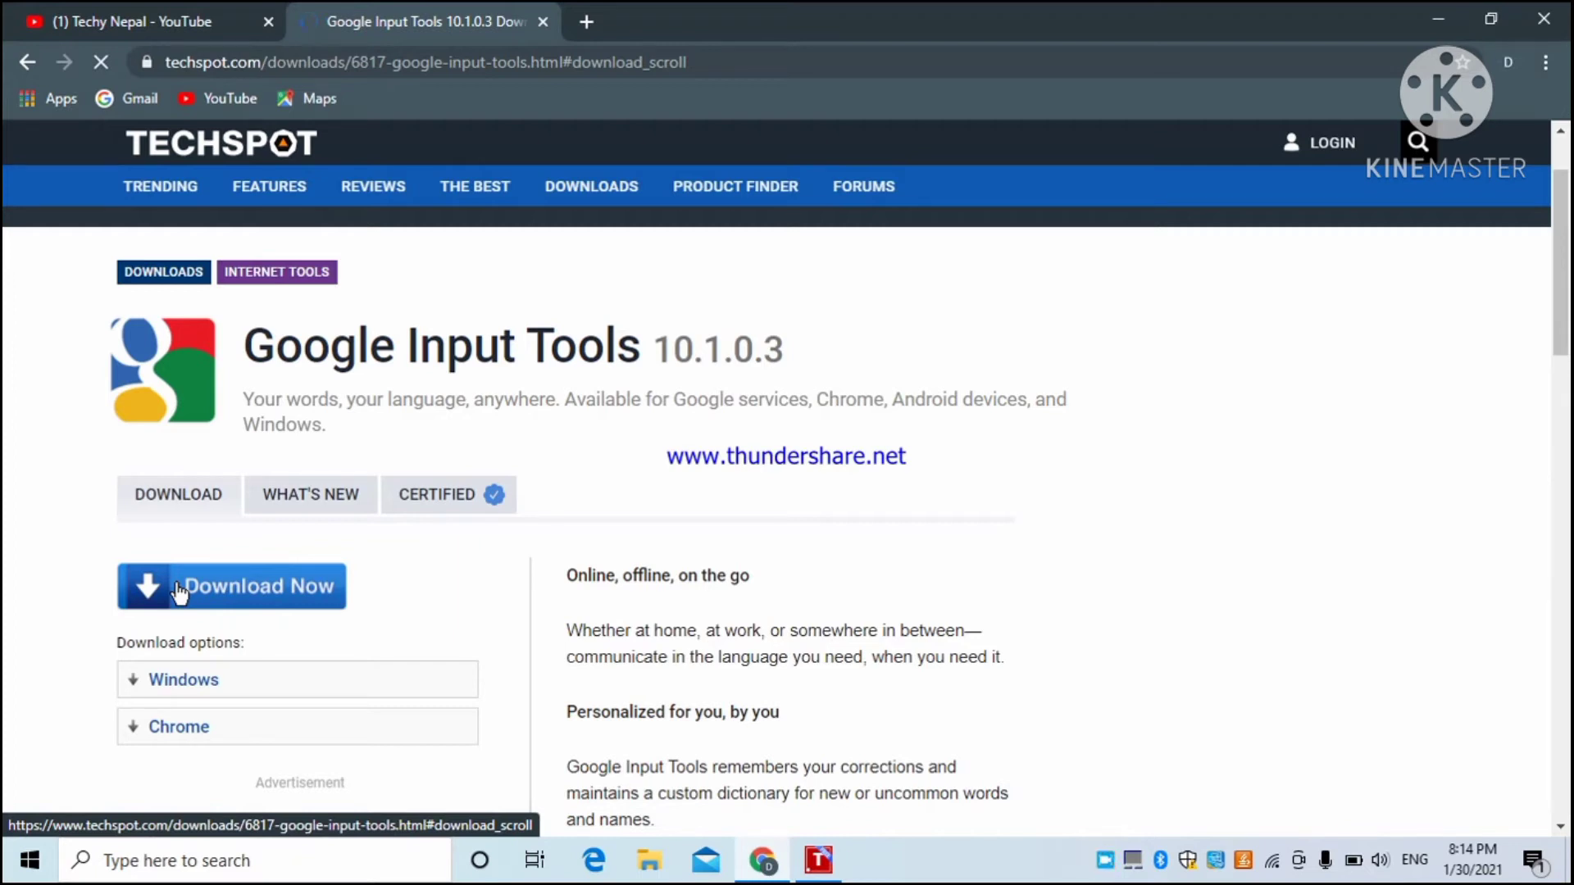
left_click(650, 868)
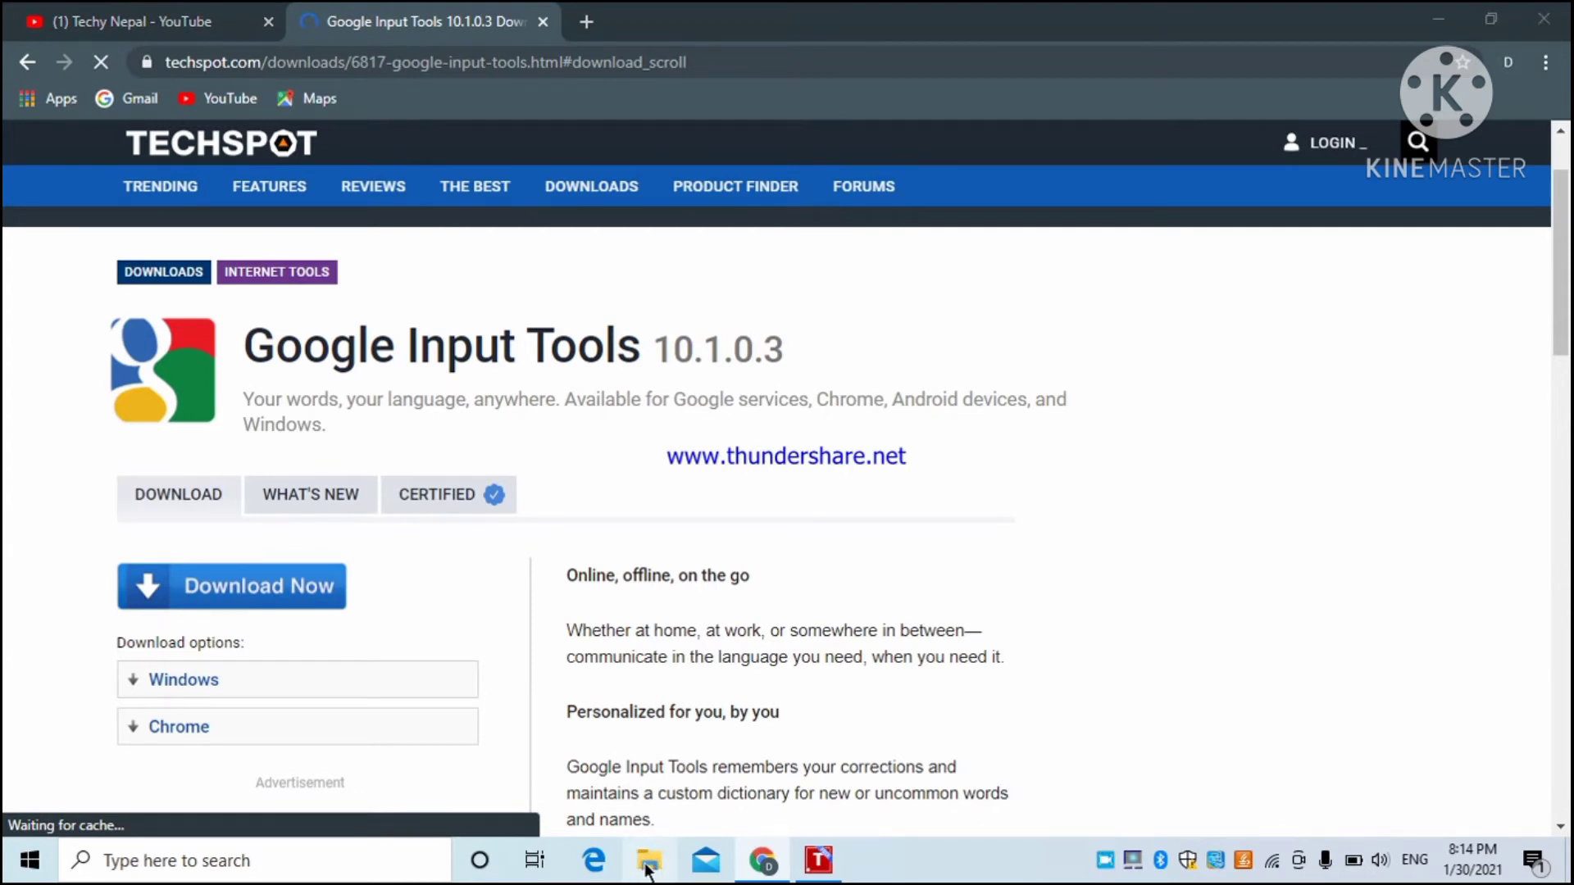
mouse_move(818, 860)
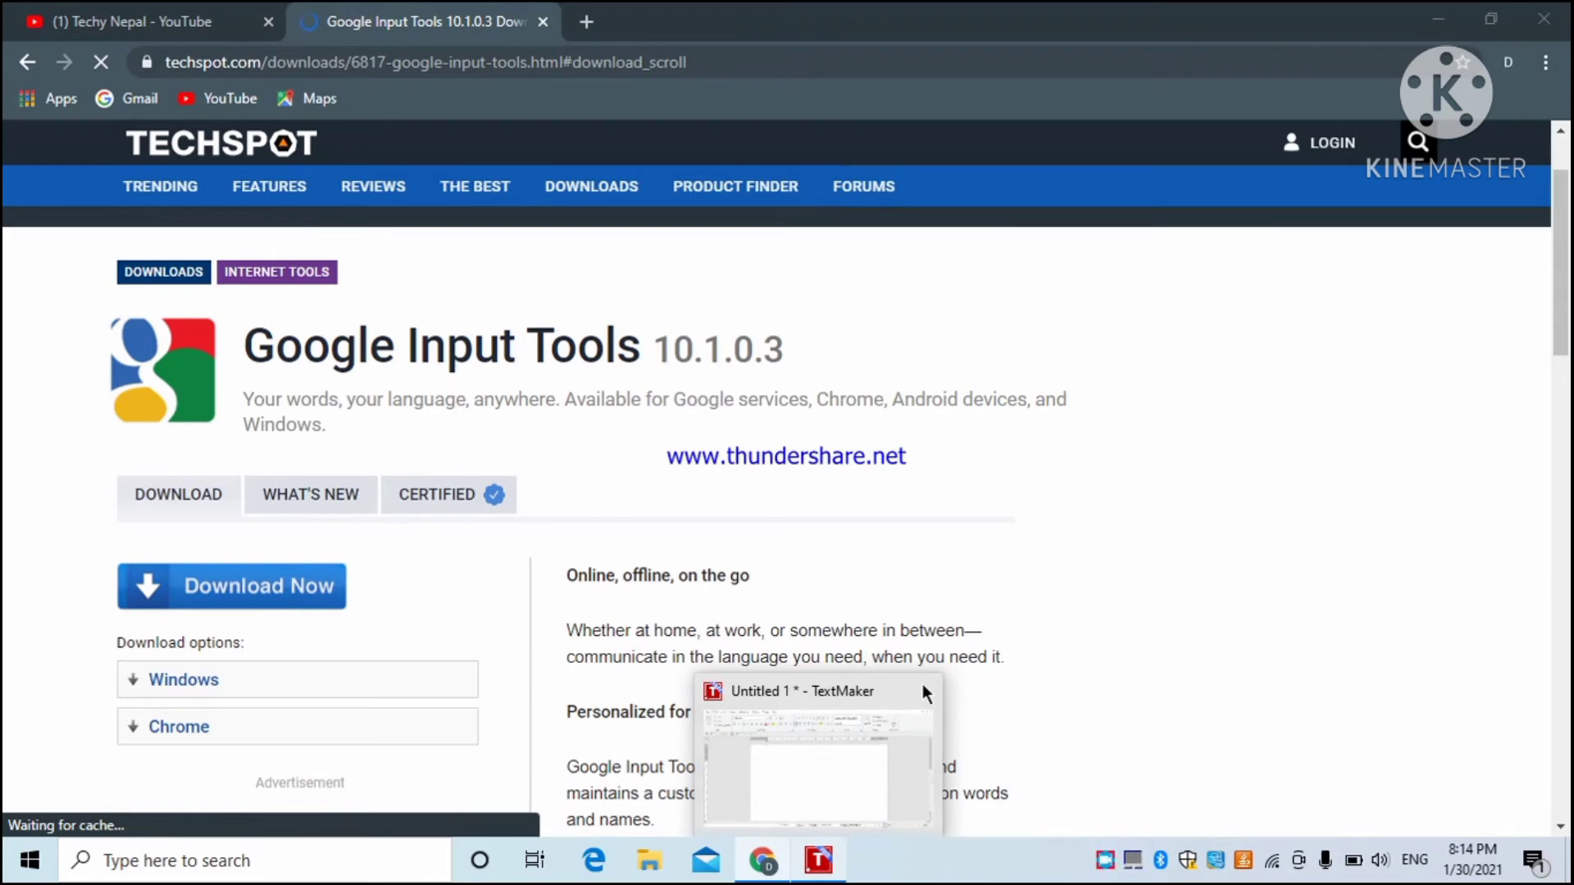
key("super+e")
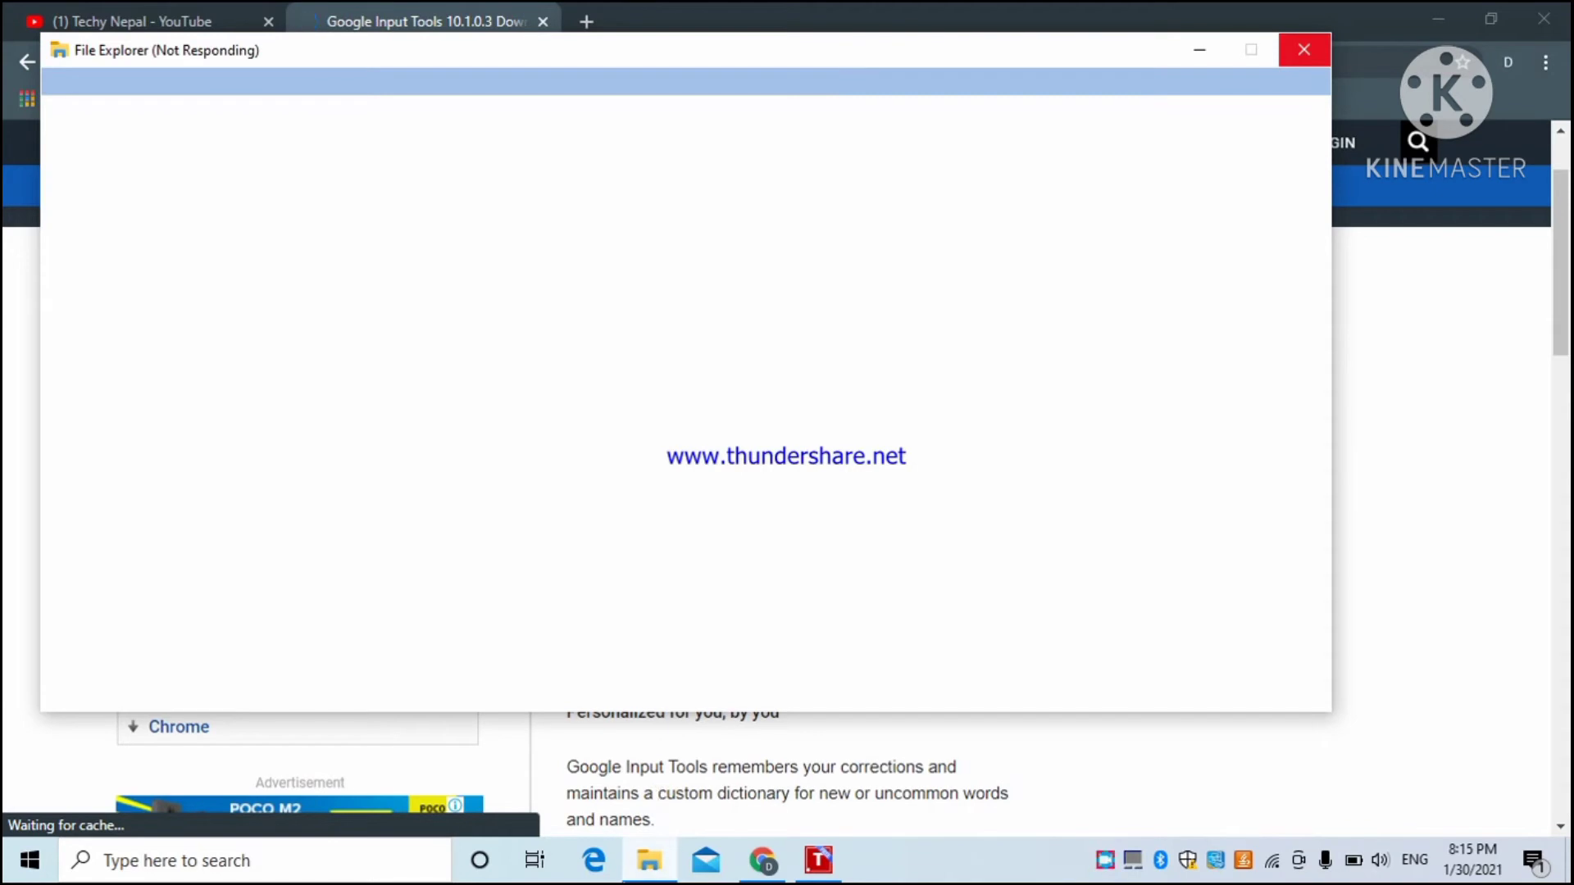
- Run the GoogleInputToolsHindi installer from the Downloads folder
left_click(641, 869)
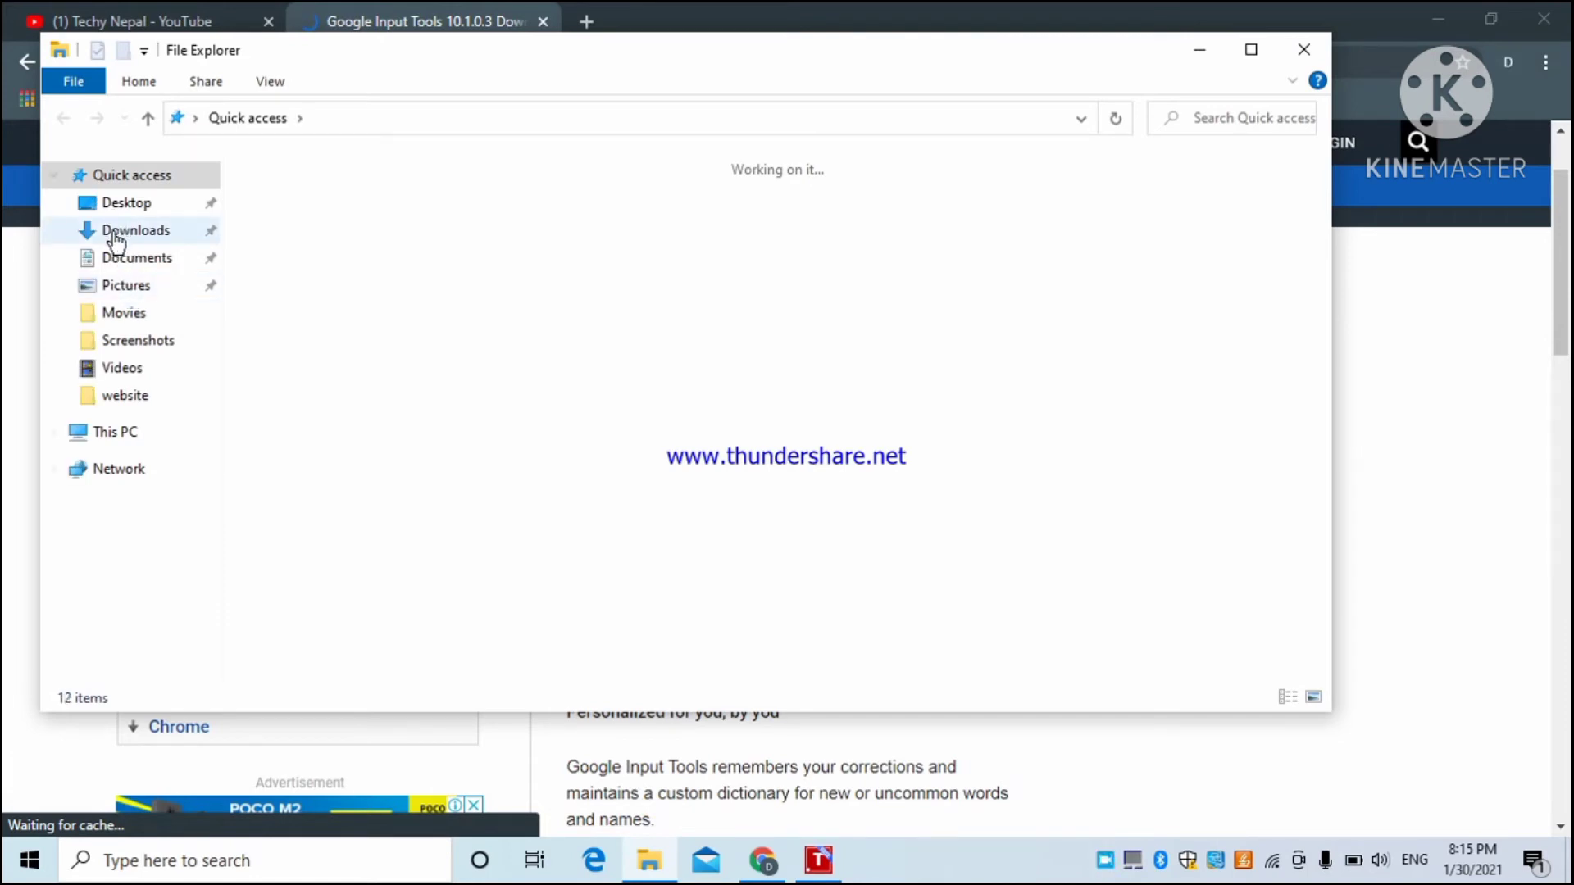
left_click(114, 237)
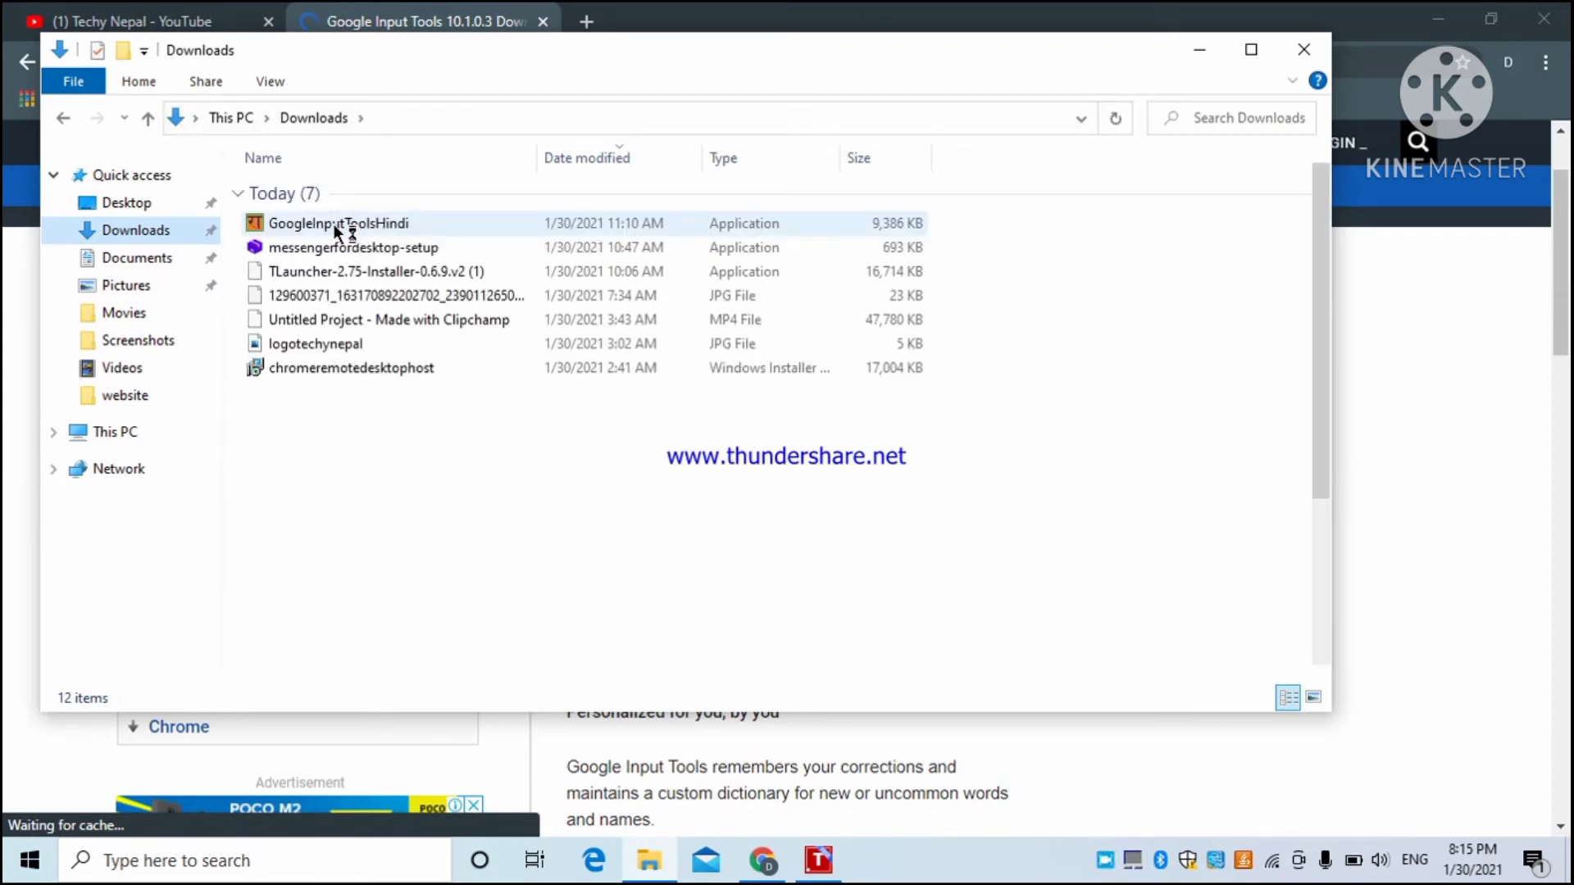
left_click(334, 225)
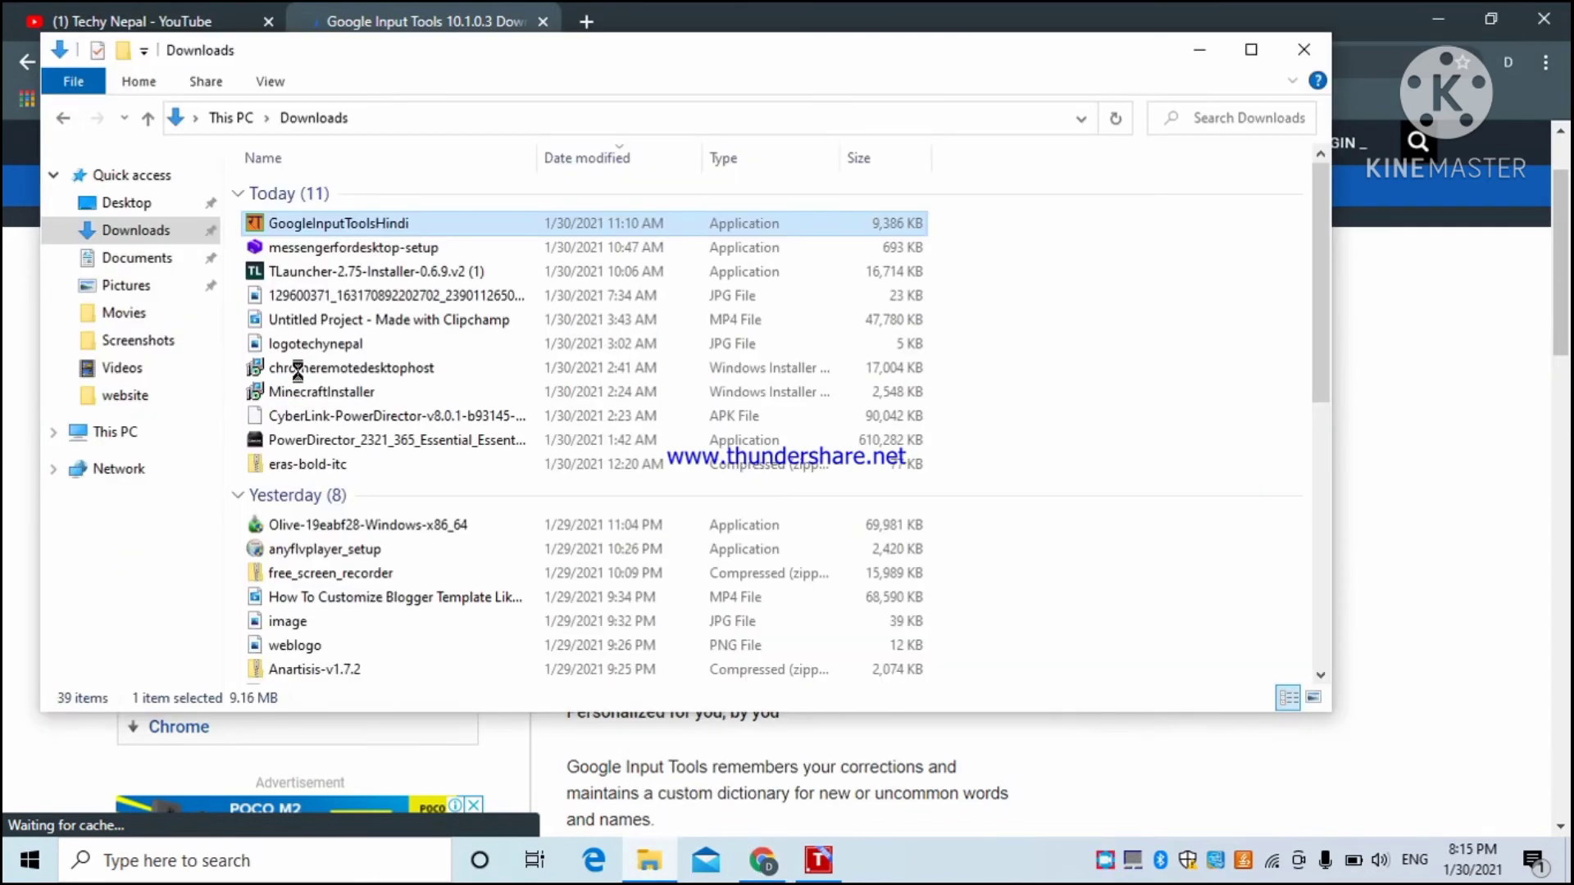
double_click(344, 225)
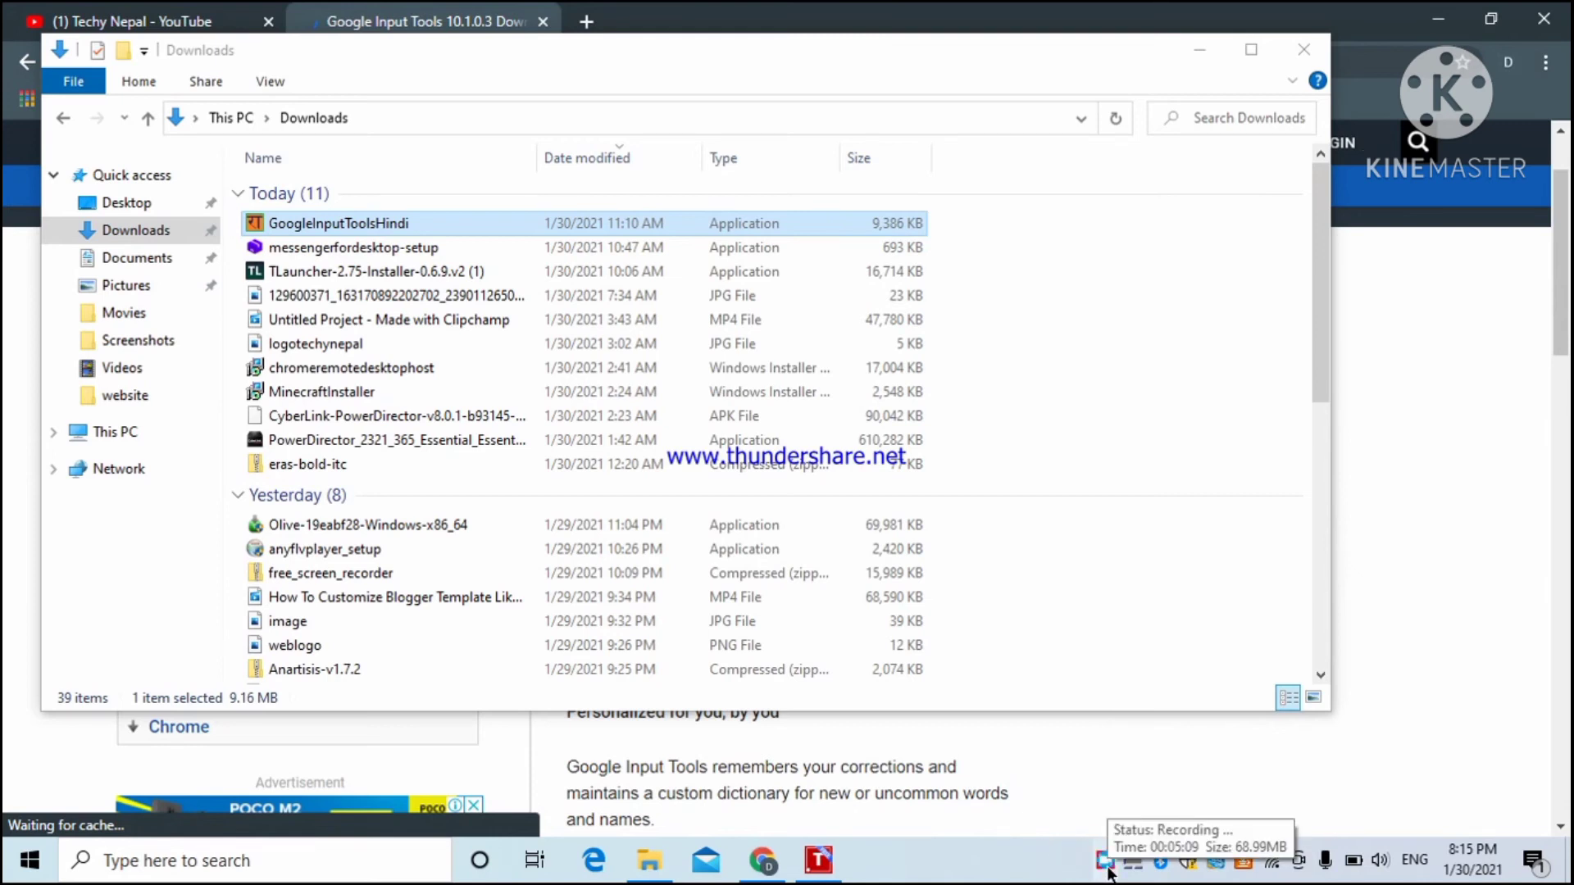
- Use the setup window's taskbar button and its context menu
left_click(1107, 867)
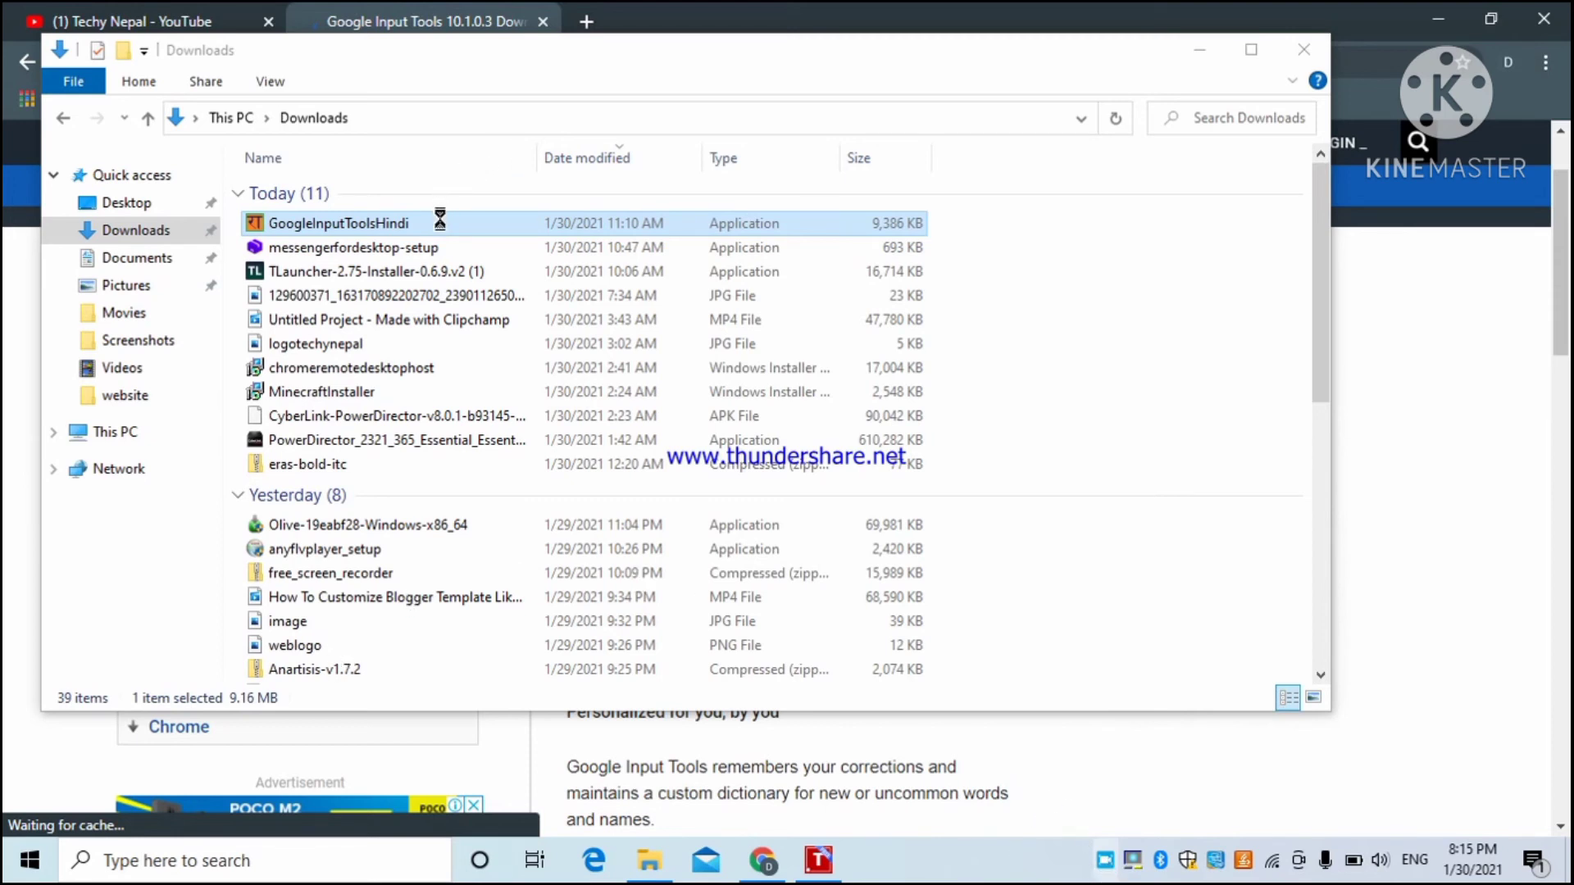
right_click(1105, 860)
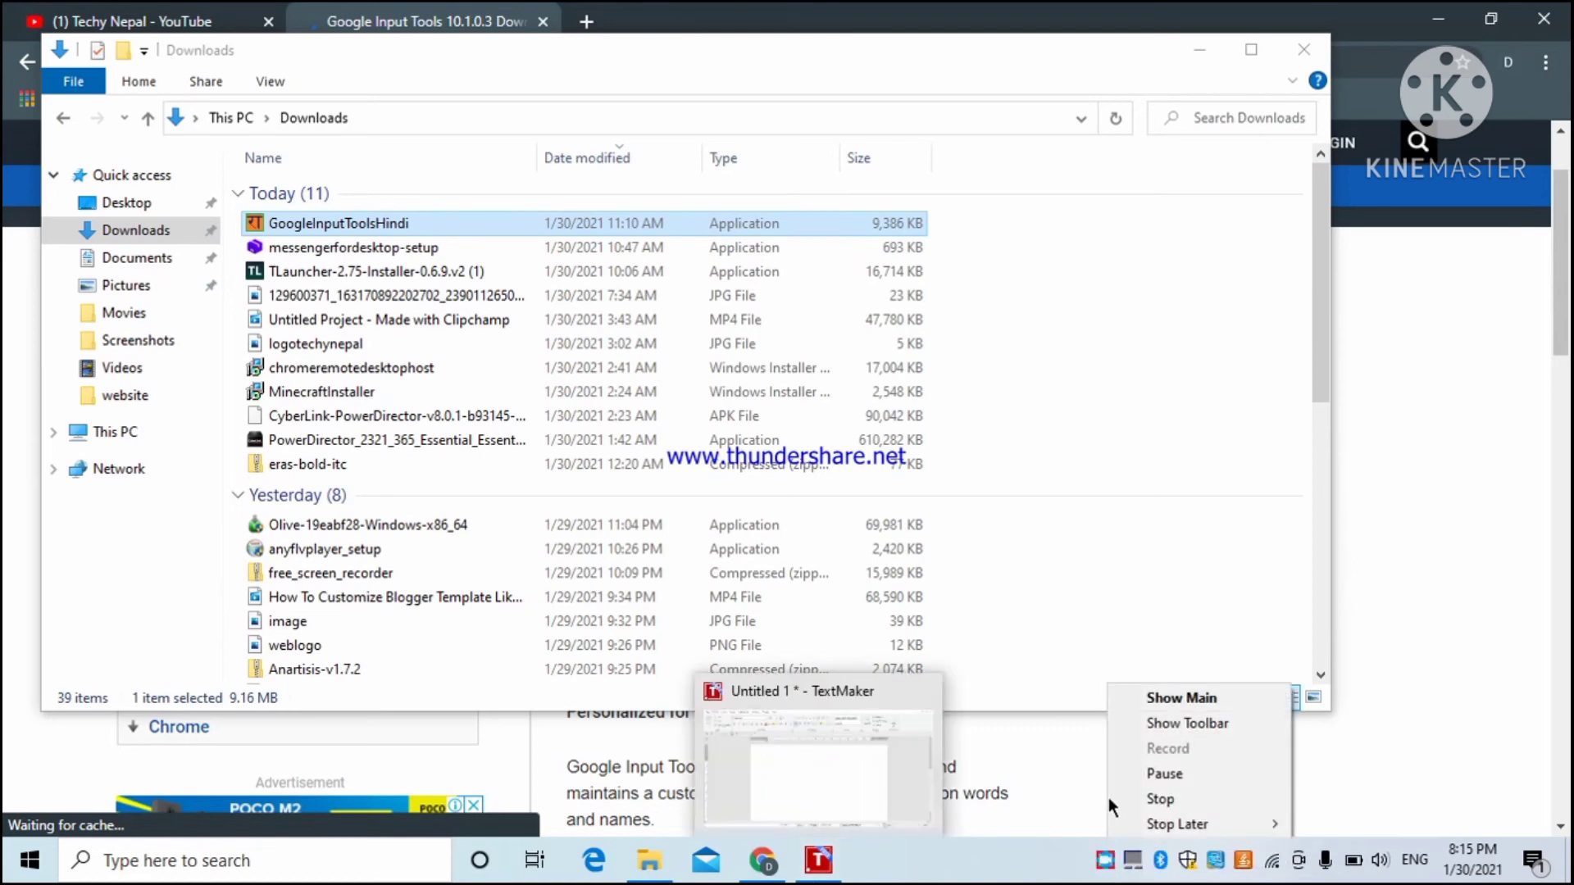
left_click(1162, 775)
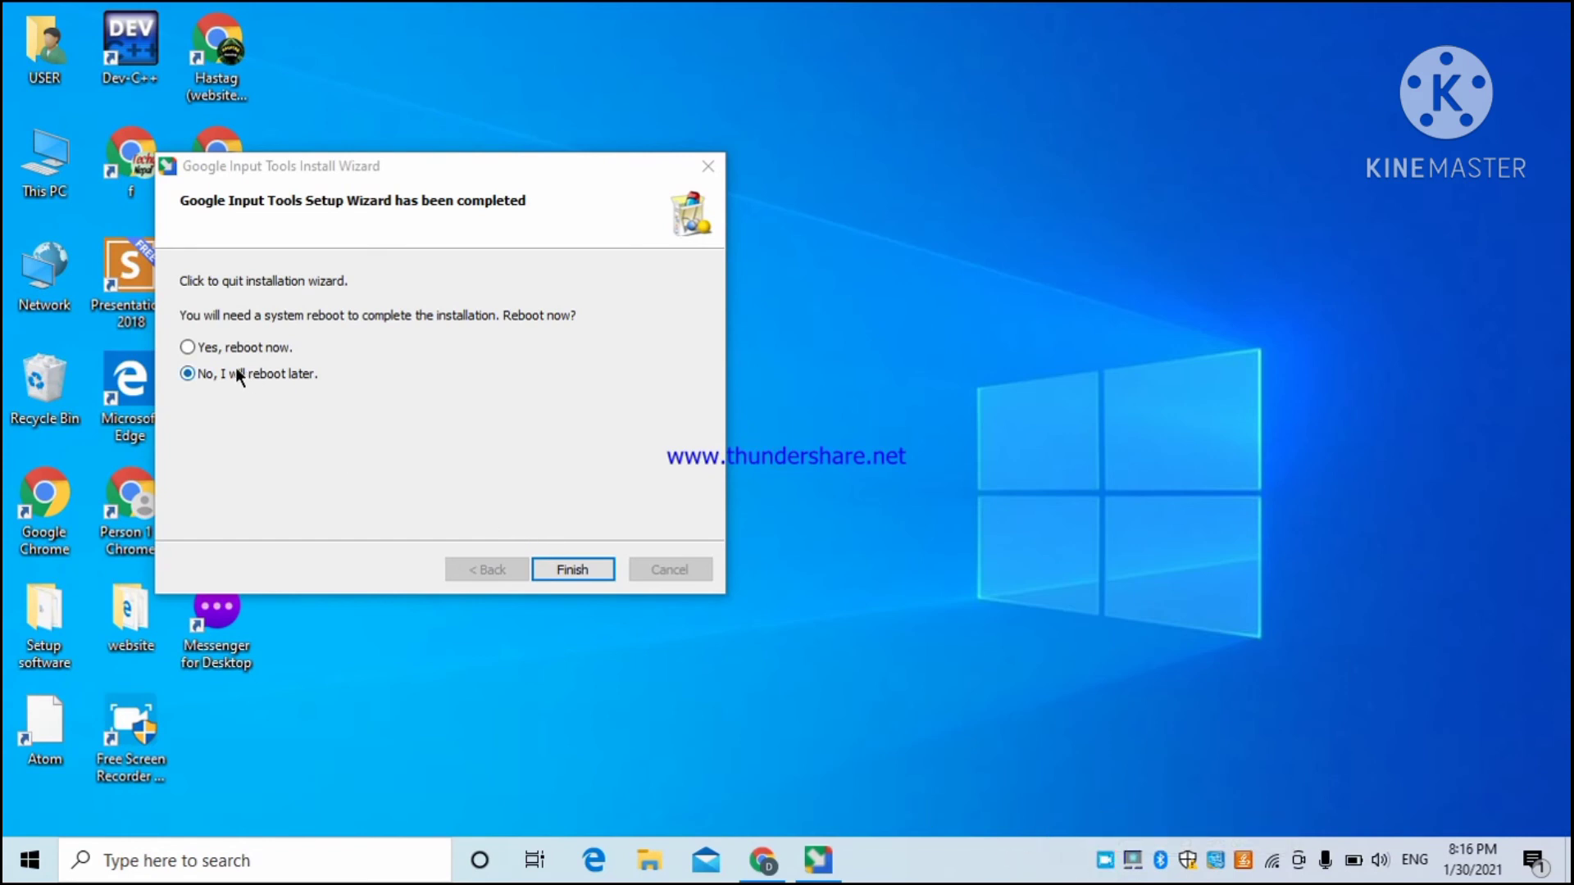
- Finish setup without rebooting and check the input language list for Hindi
left_click(561, 575)
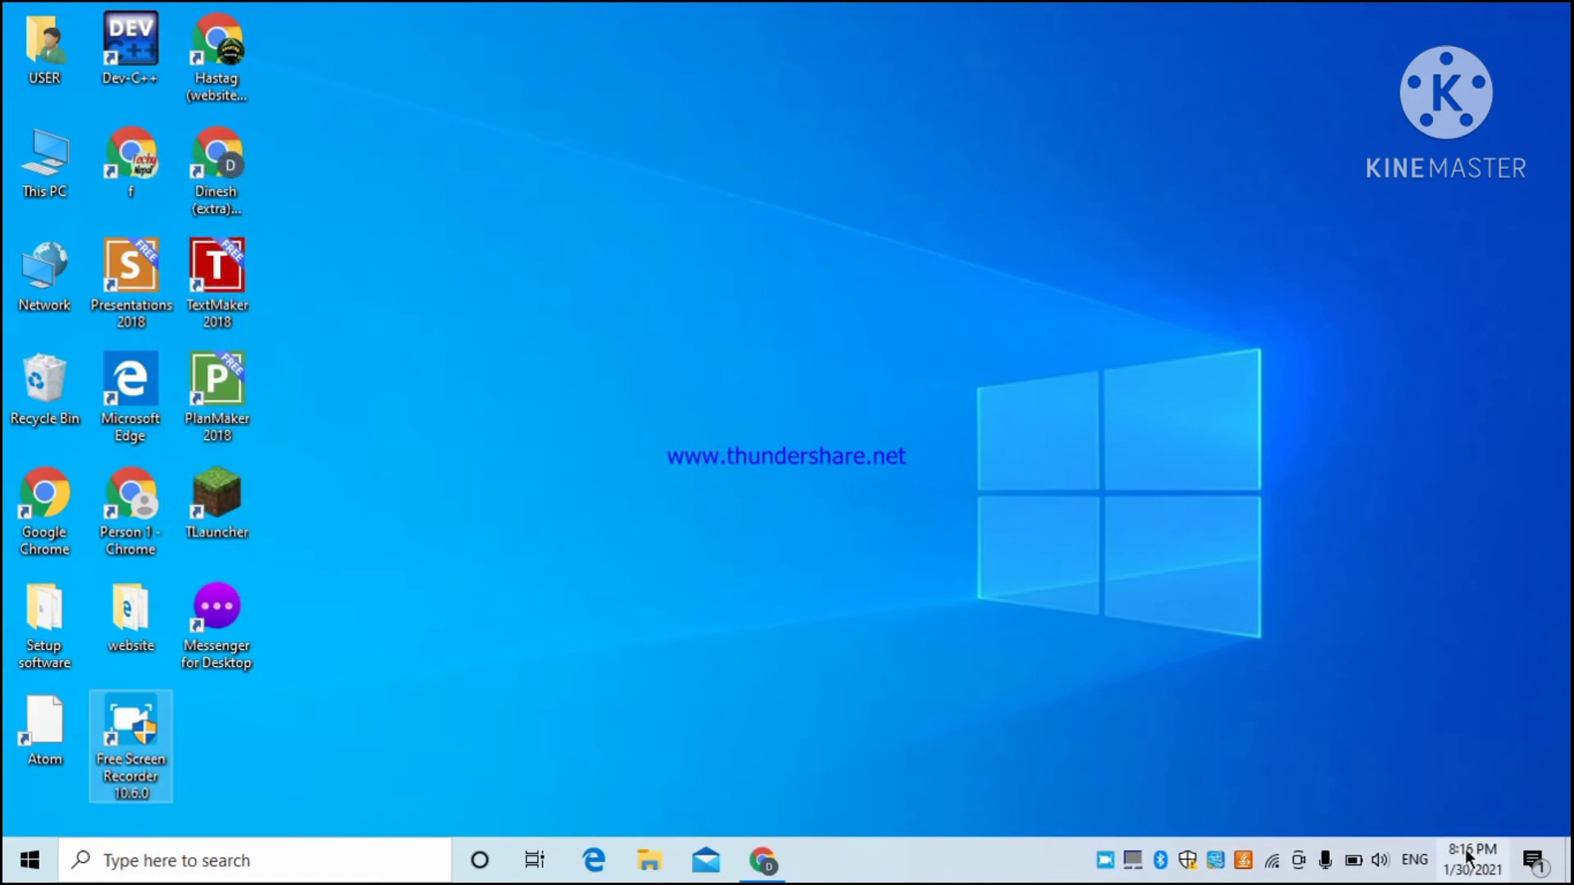
left_click(1414, 857)
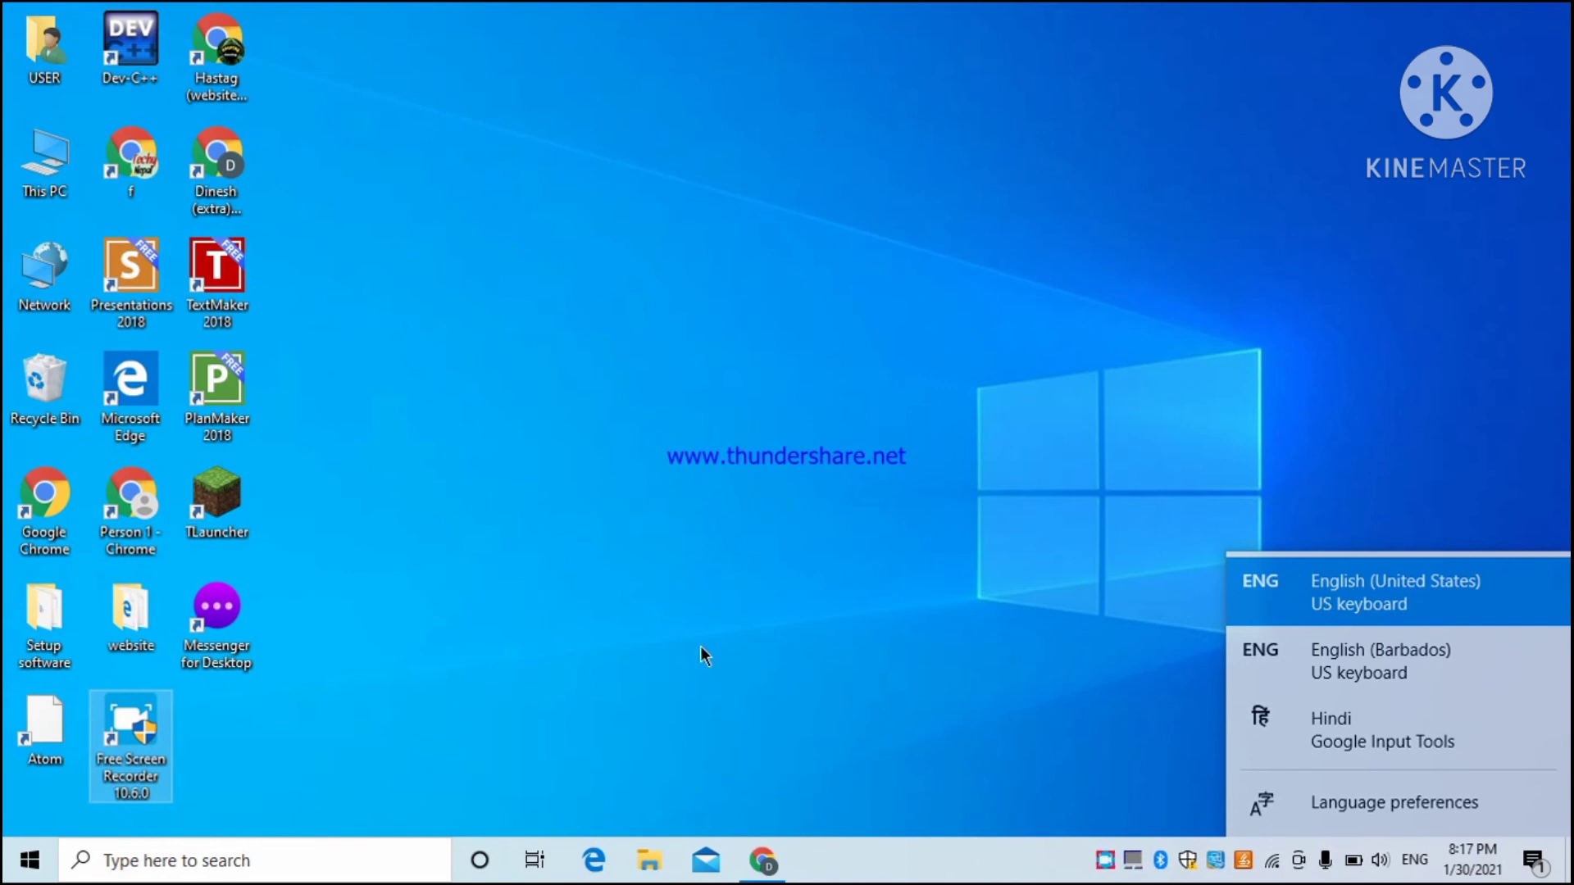
- Close the language list and the finished Google Input Tools wizard
left_click(699, 589)
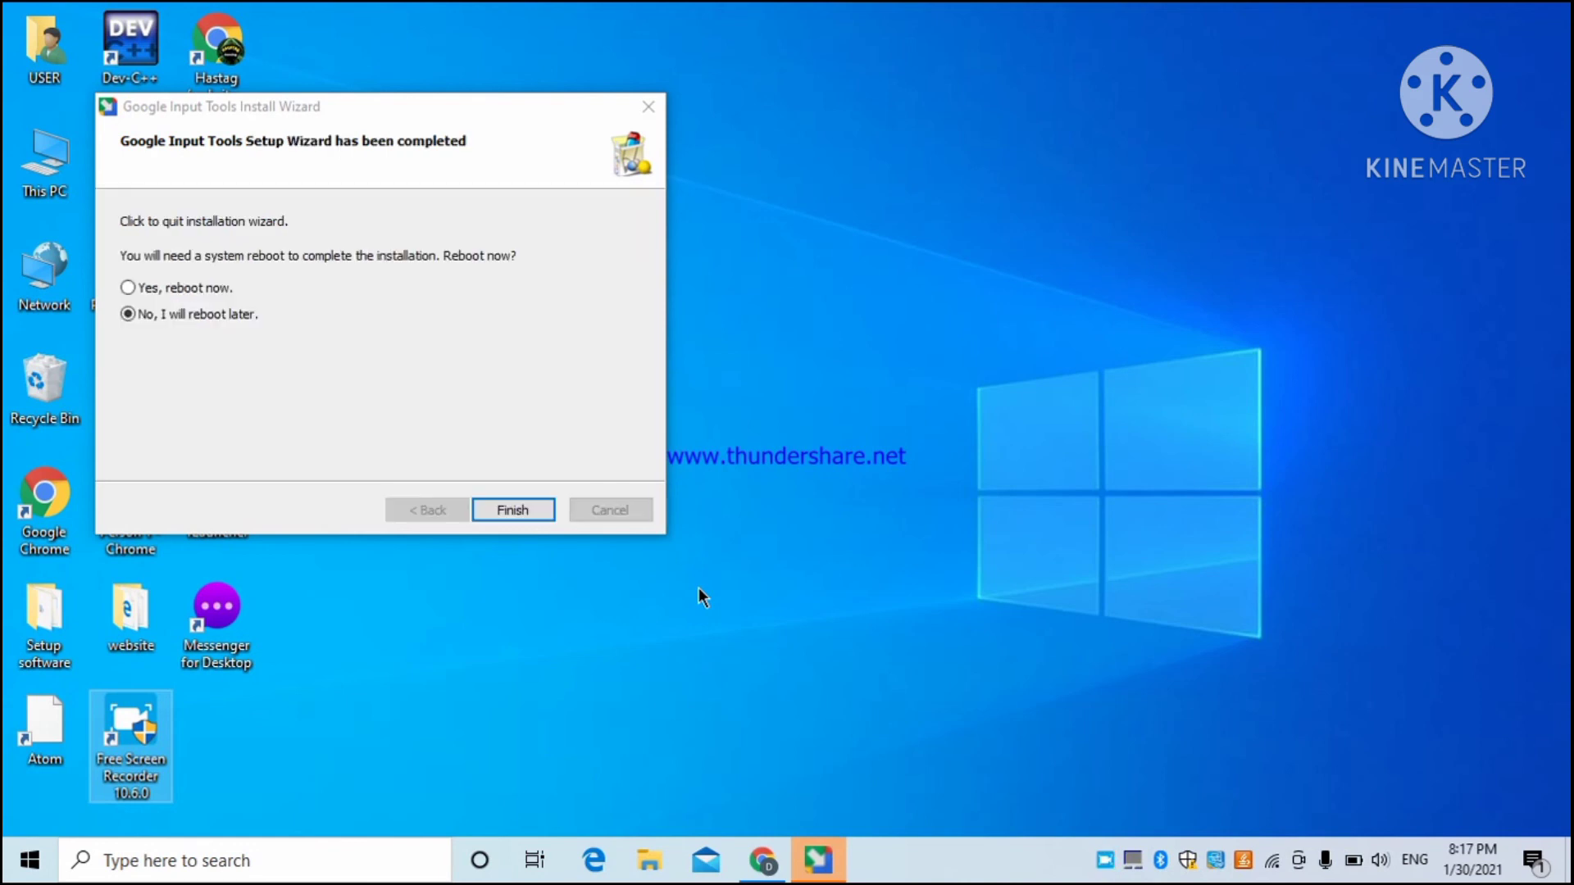
left_click(521, 517)
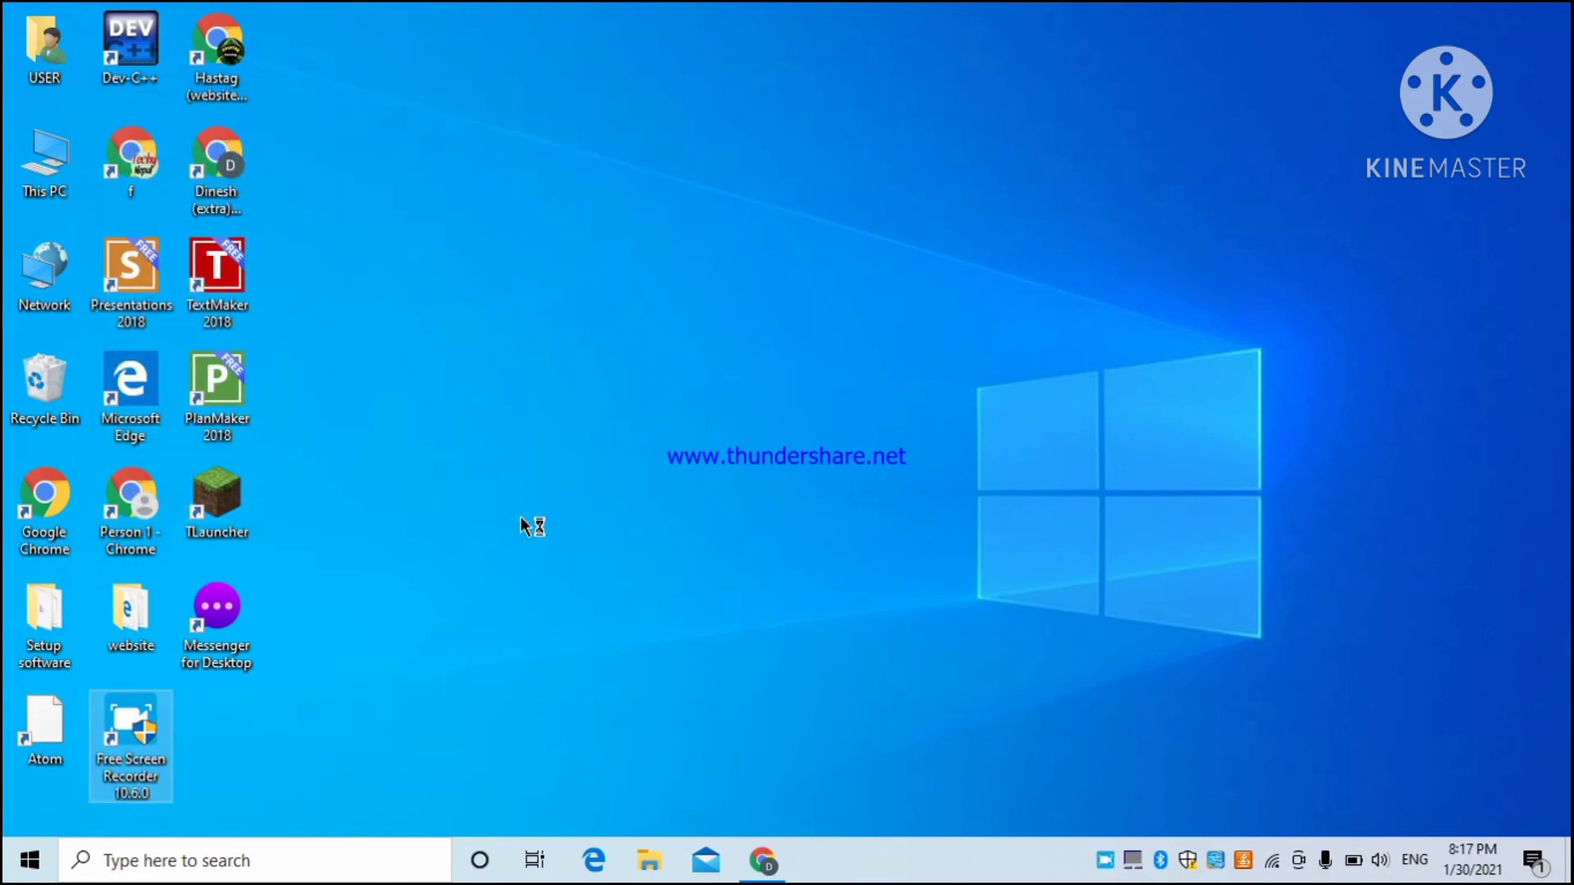